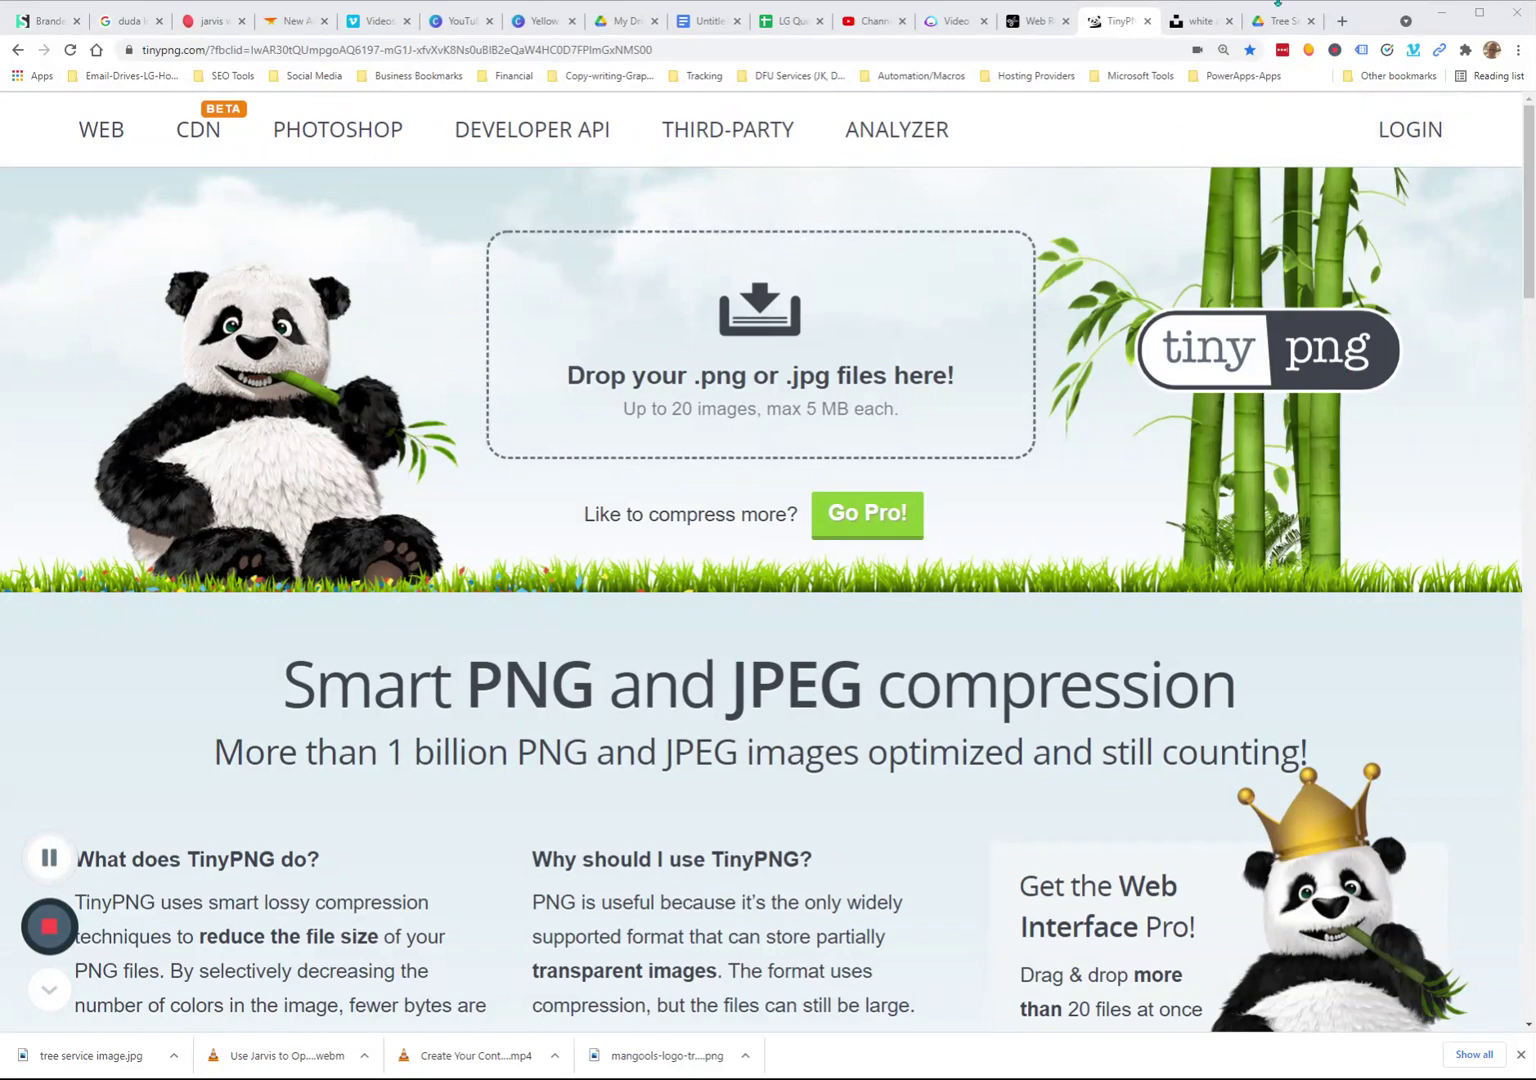
Step: Switch to the chainsaw photo on Unsplash and dismiss the thank-you prompt
click(1196, 21)
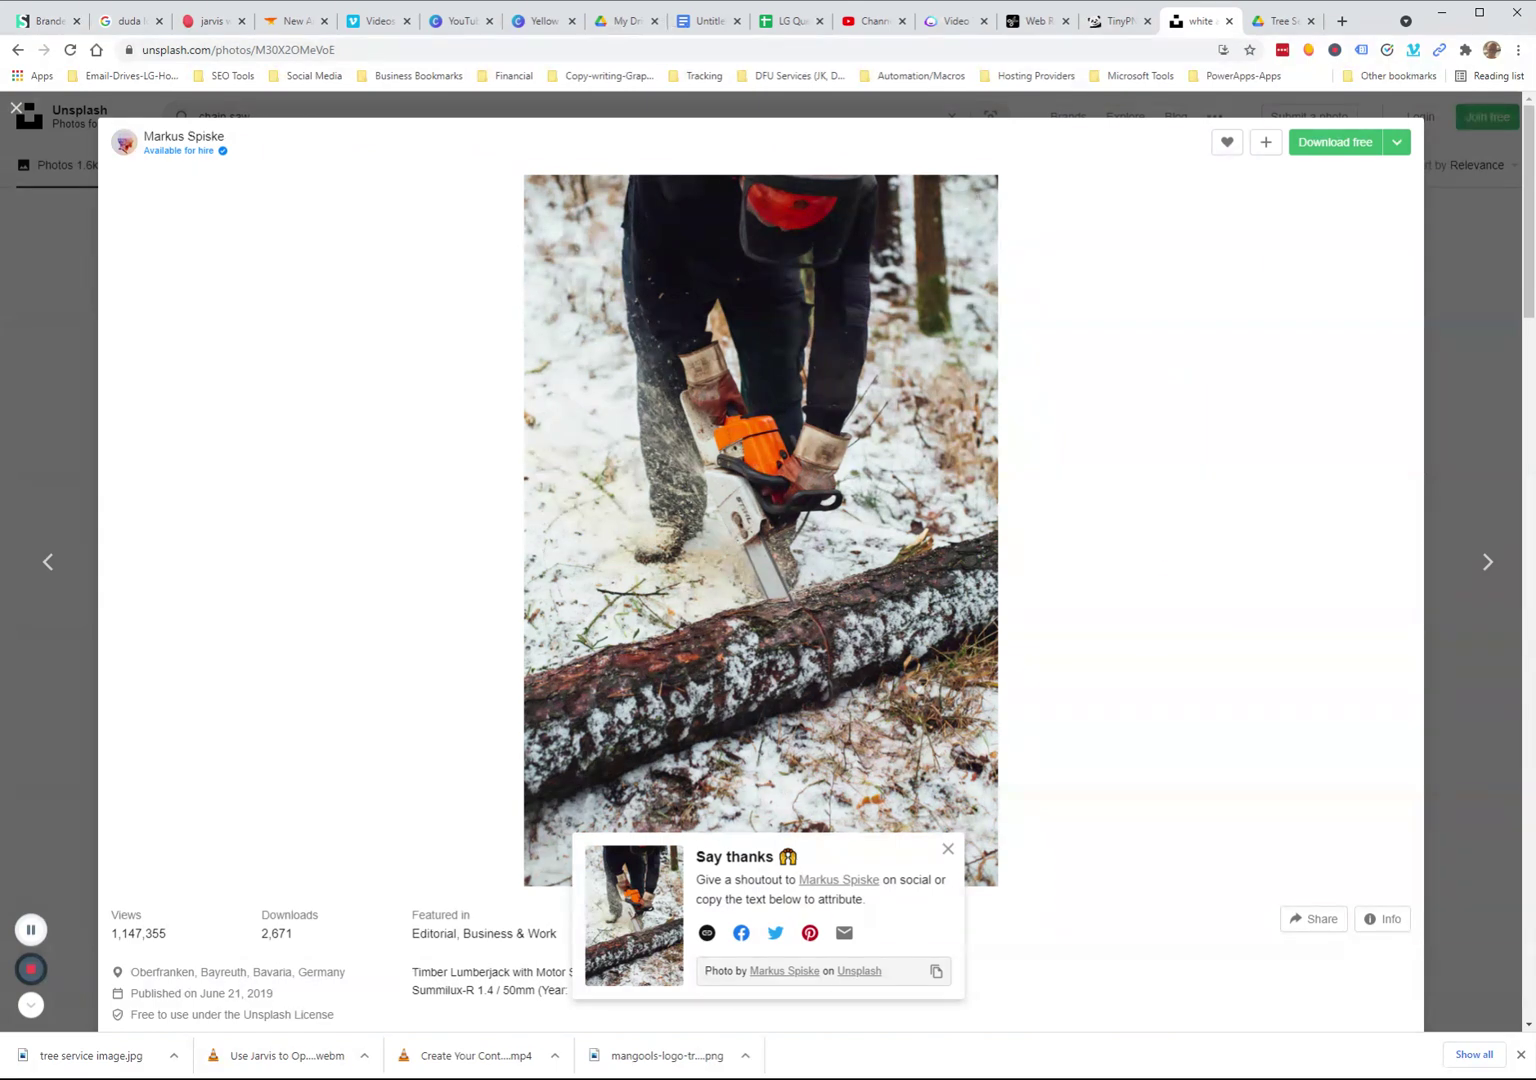
click(948, 849)
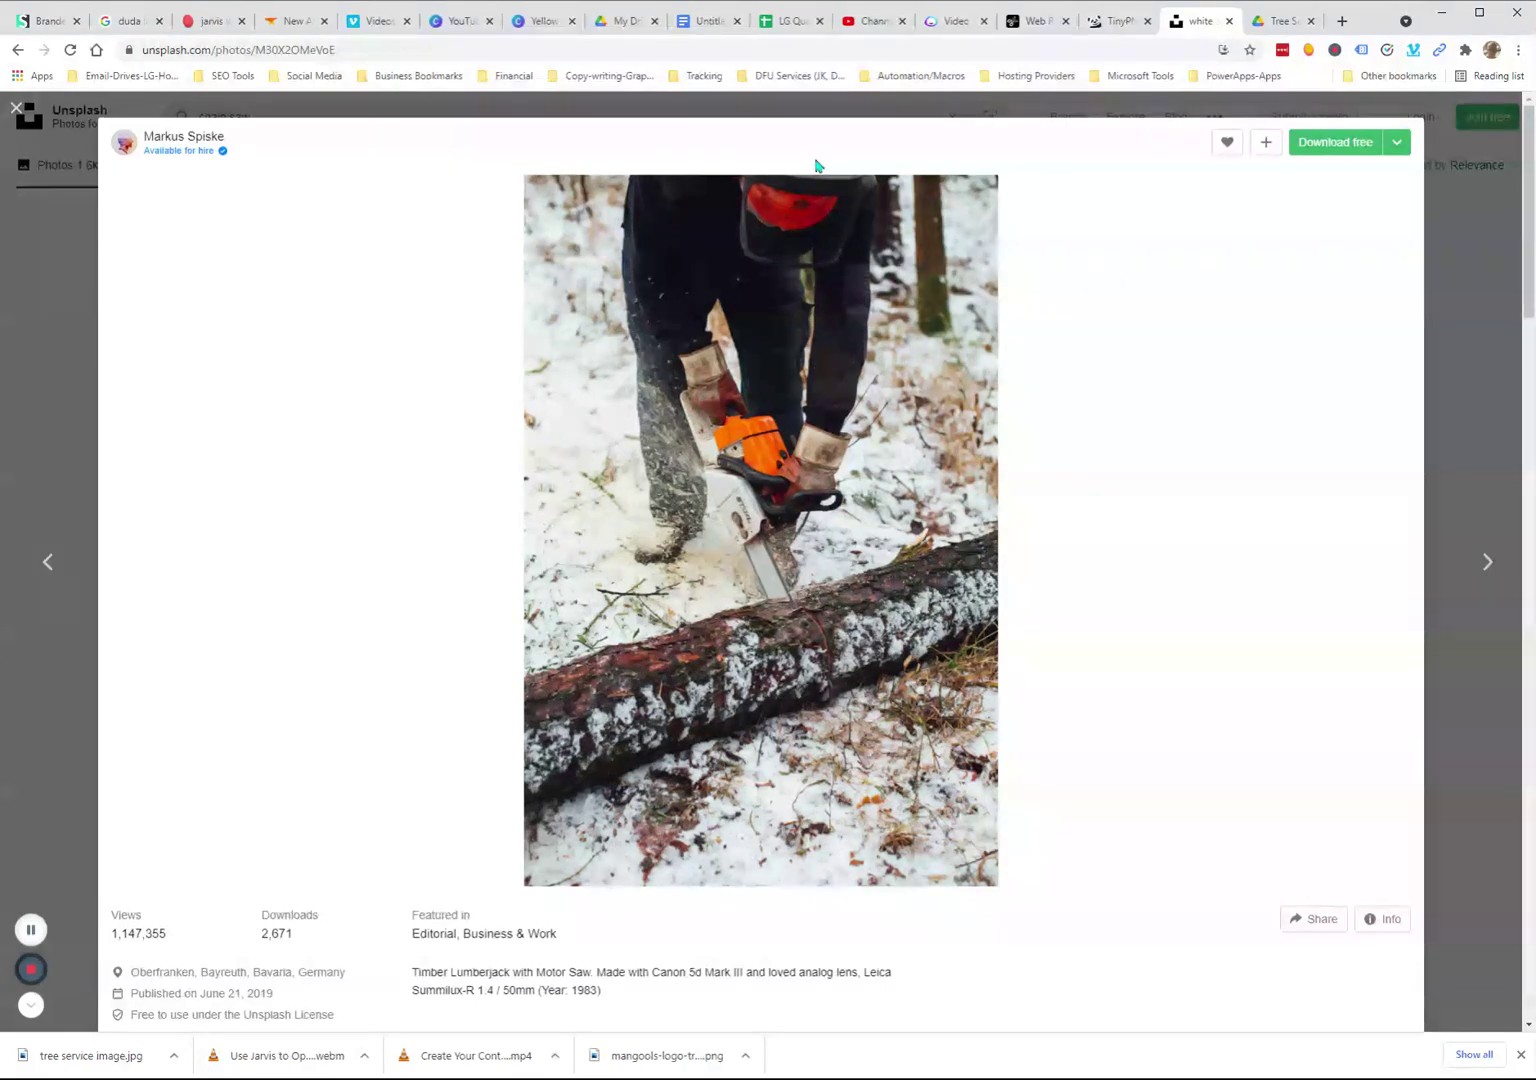
Step: Switch to Web Resizer and upload the file tree service image.jpg
click(1037, 21)
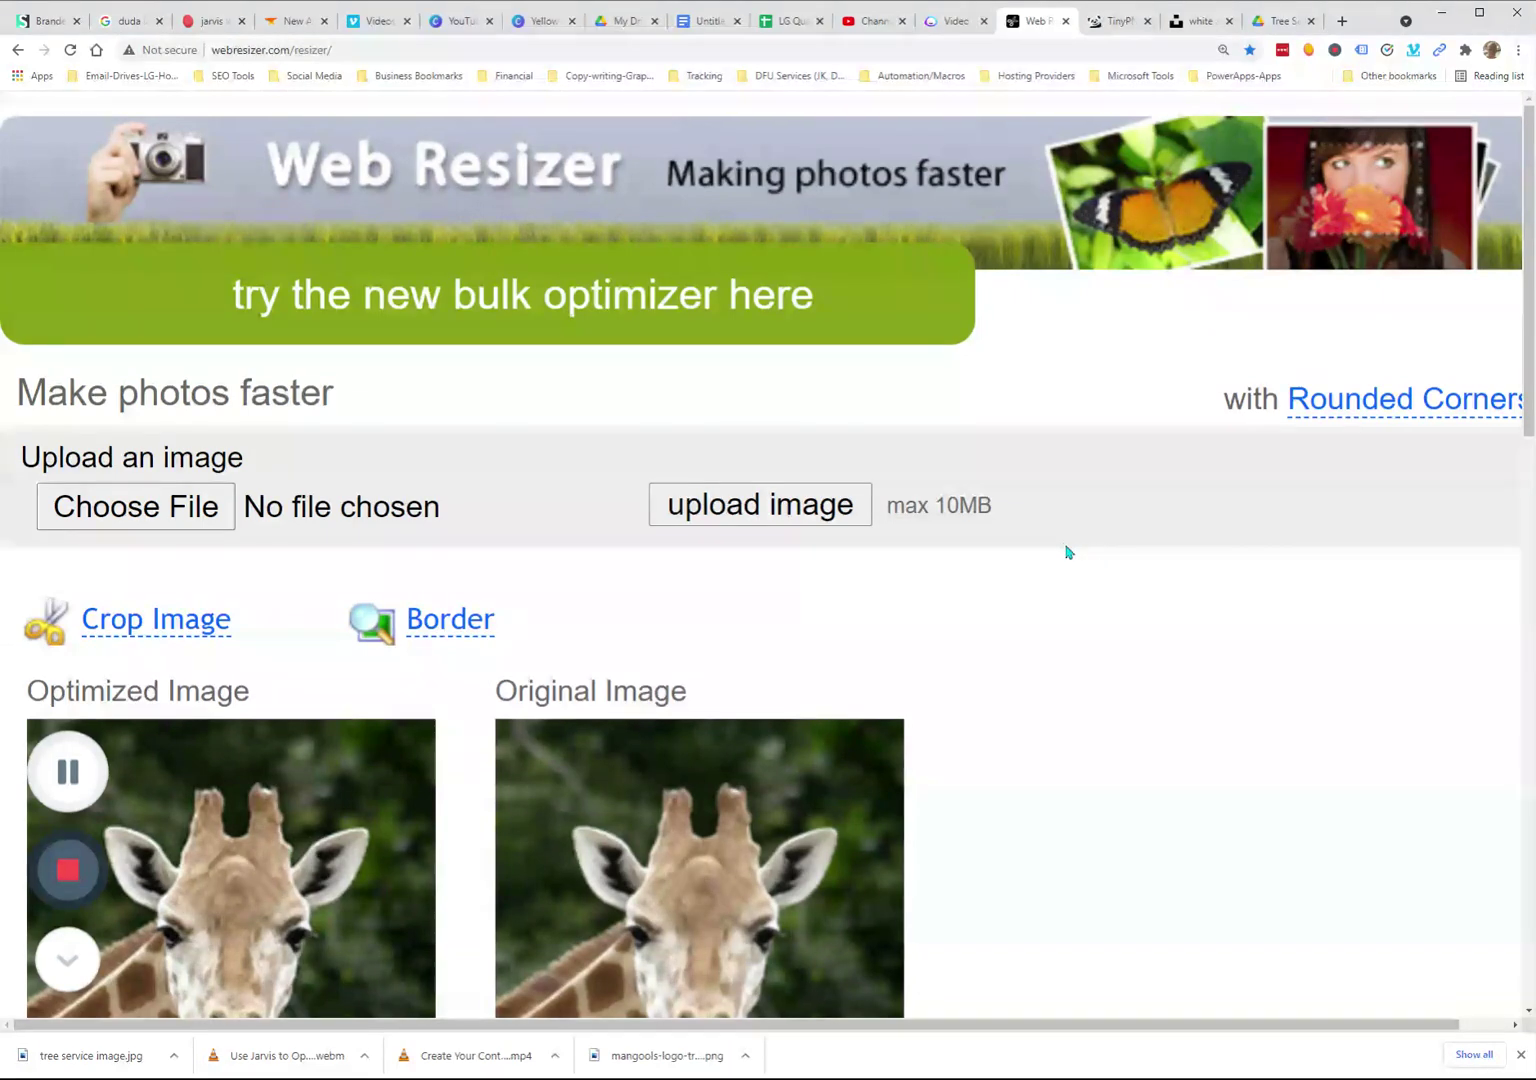
key(ctrl+minus)
key(ctrl+minus)
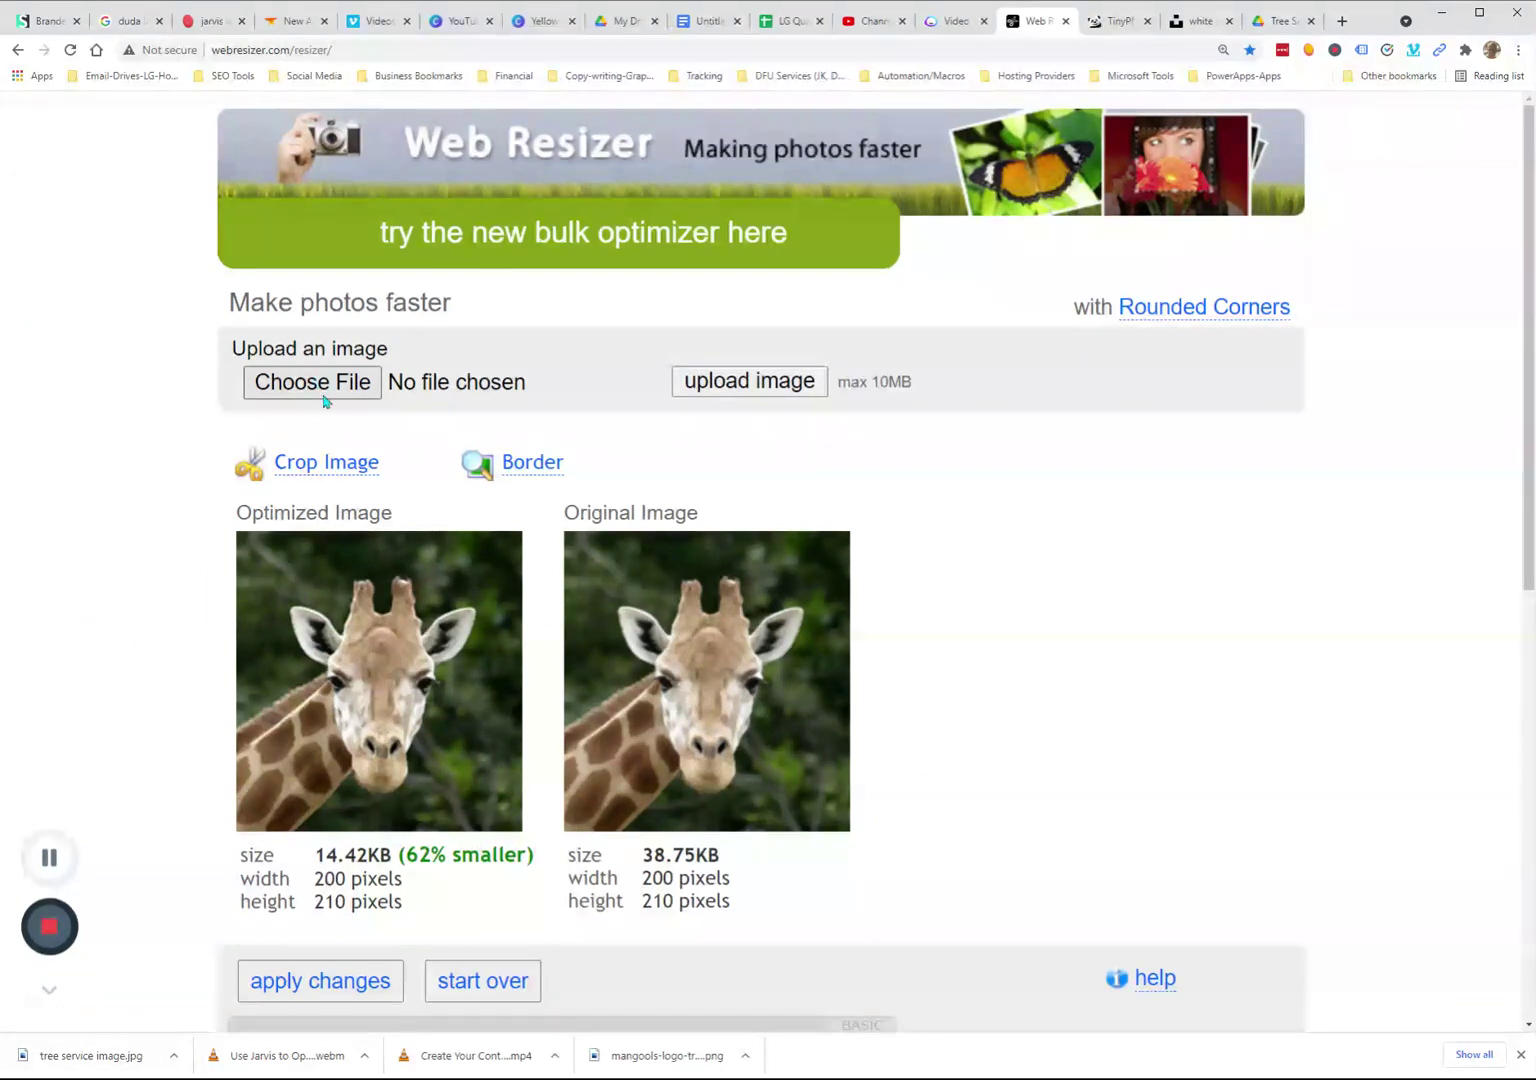
click(1195, 20)
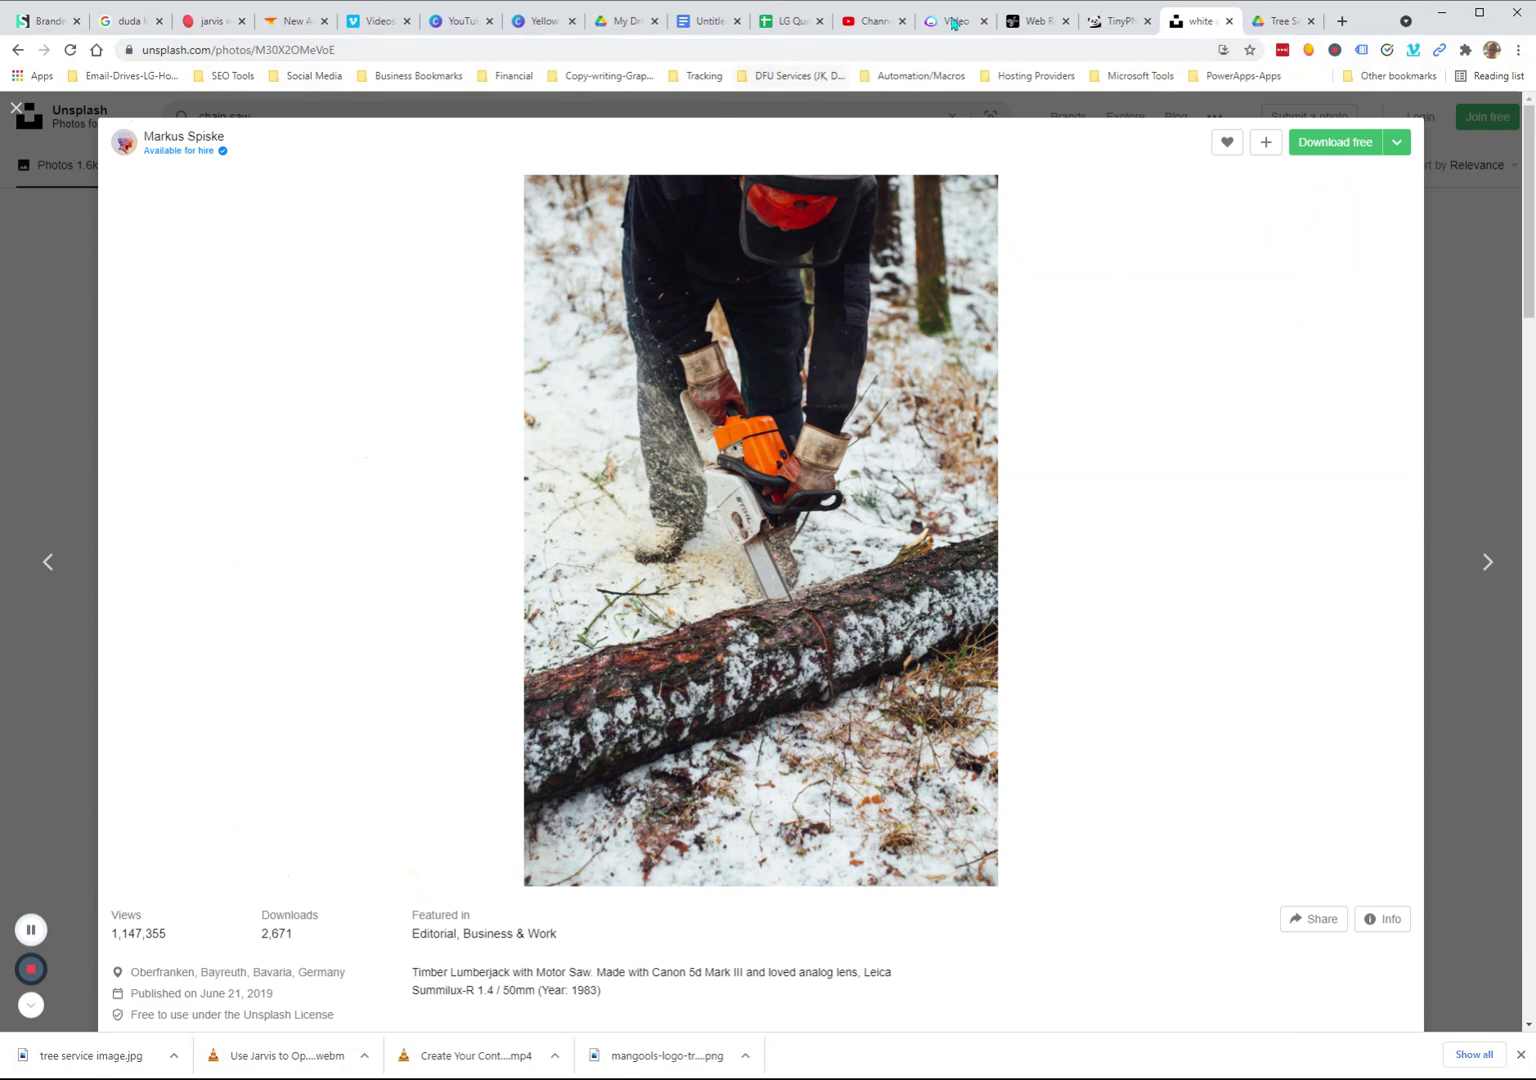
click(1029, 22)
click(338, 391)
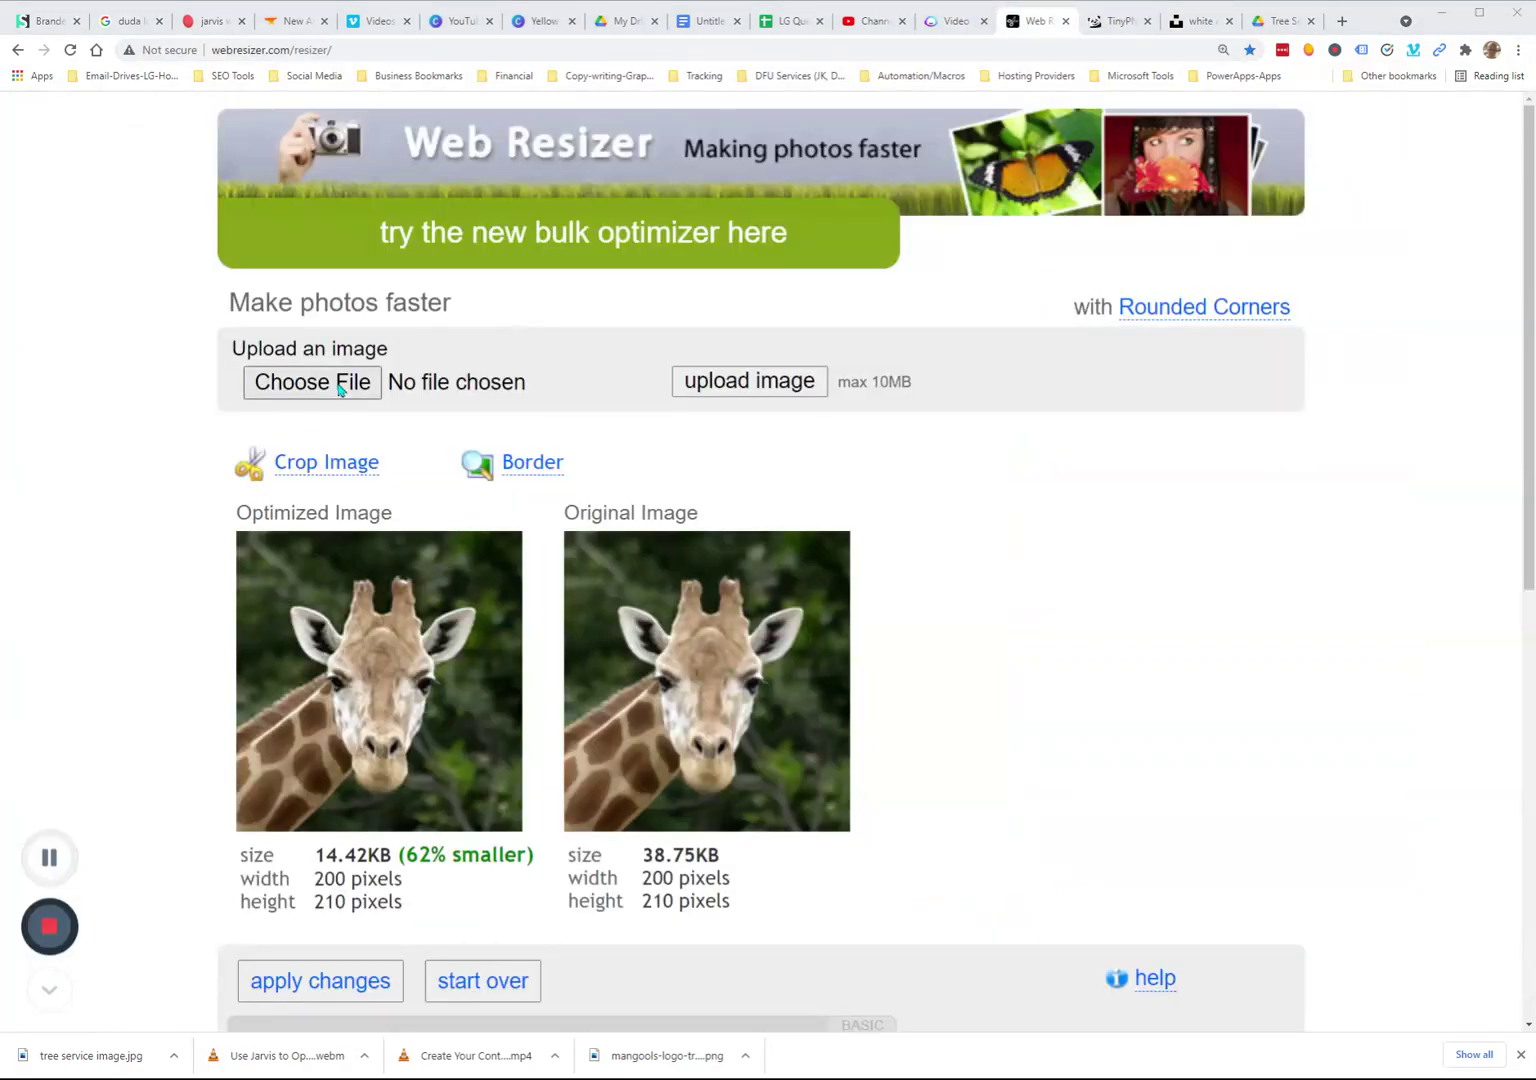
double_click(268, 188)
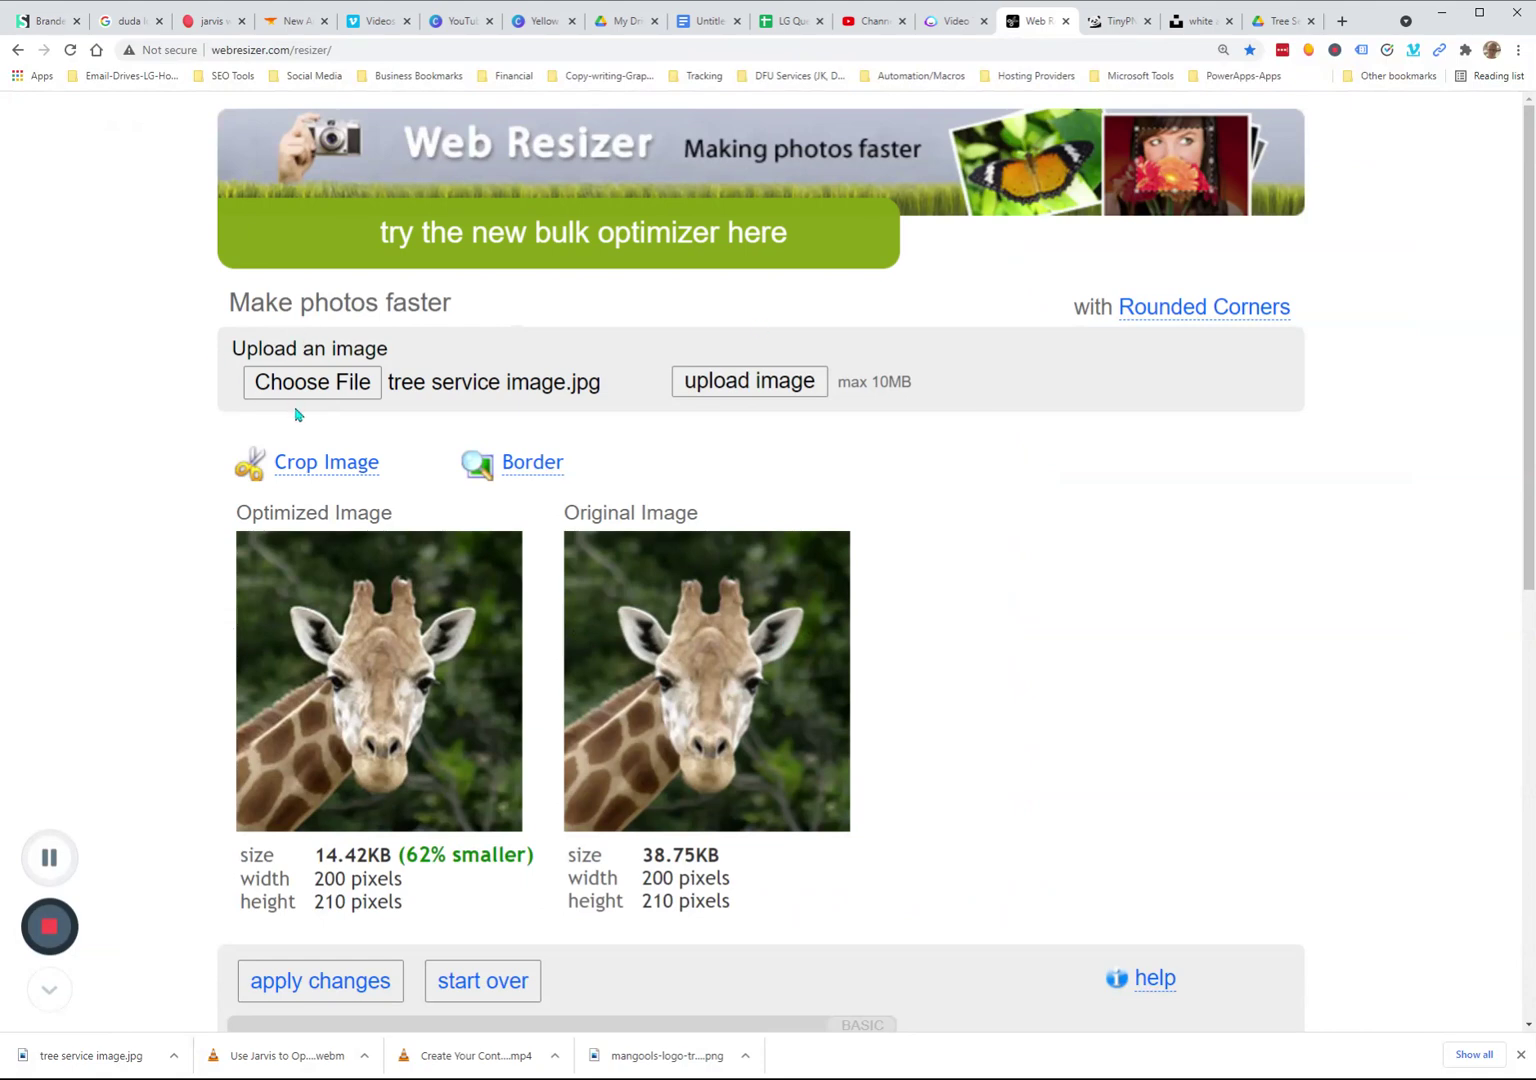
click(725, 384)
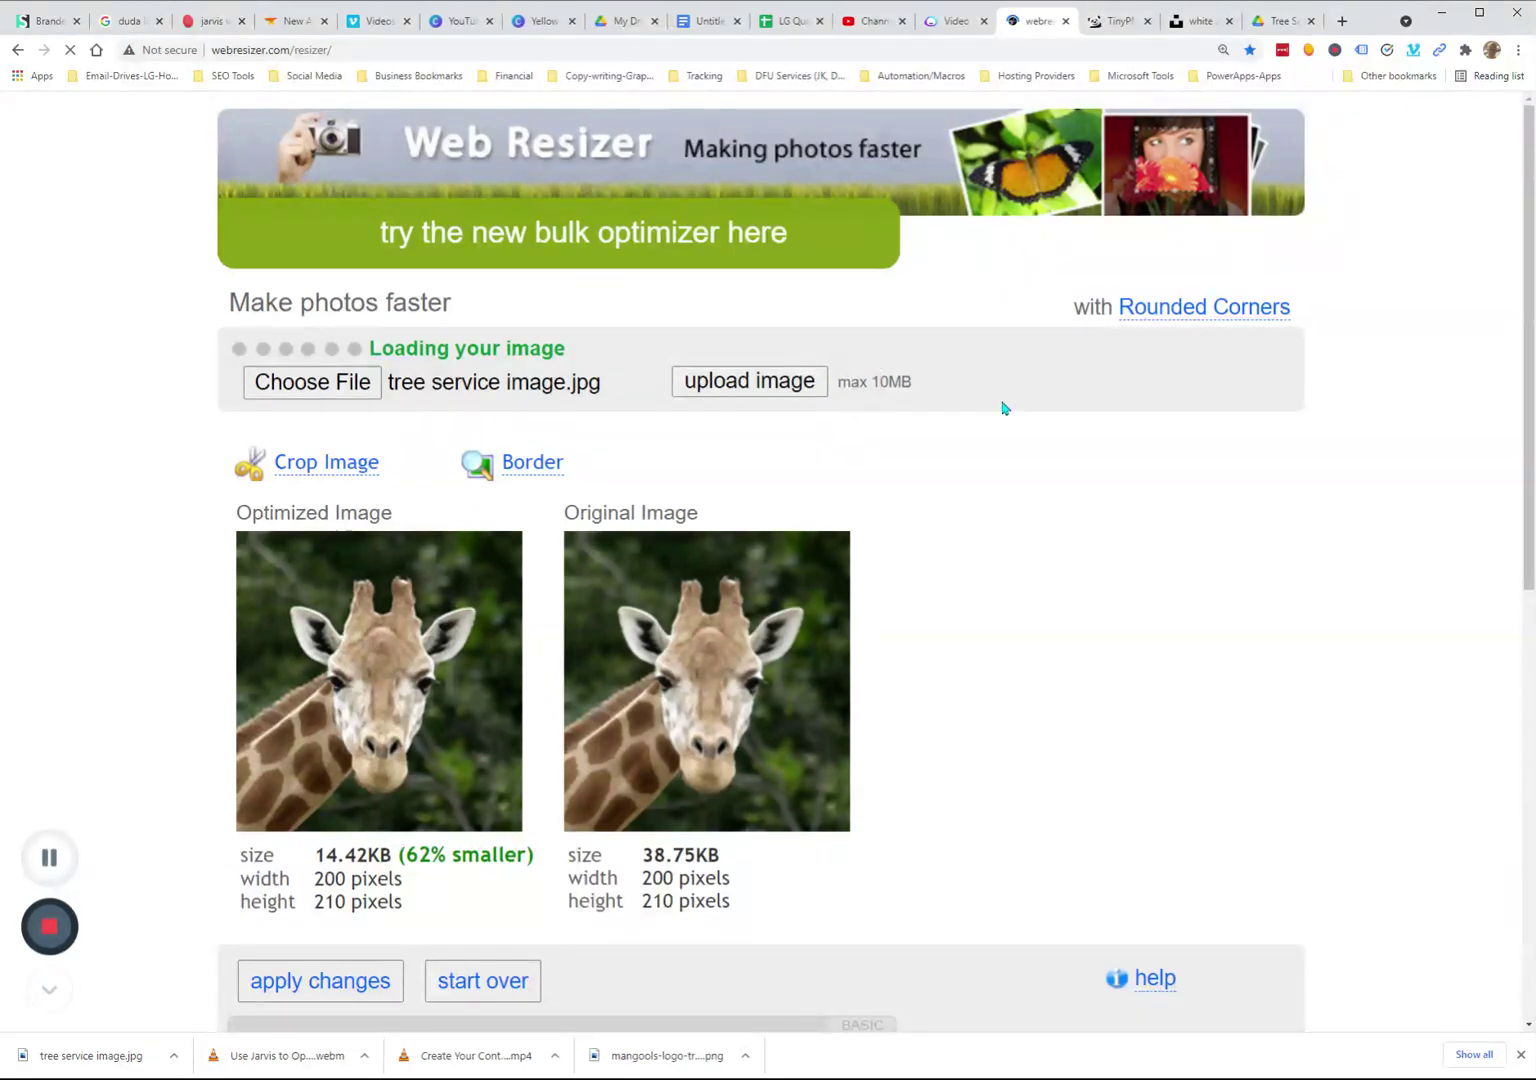
Step: Set the uploaded image's new width to 800 pixels and apply the change
scroll(1020, 414, down, 1)
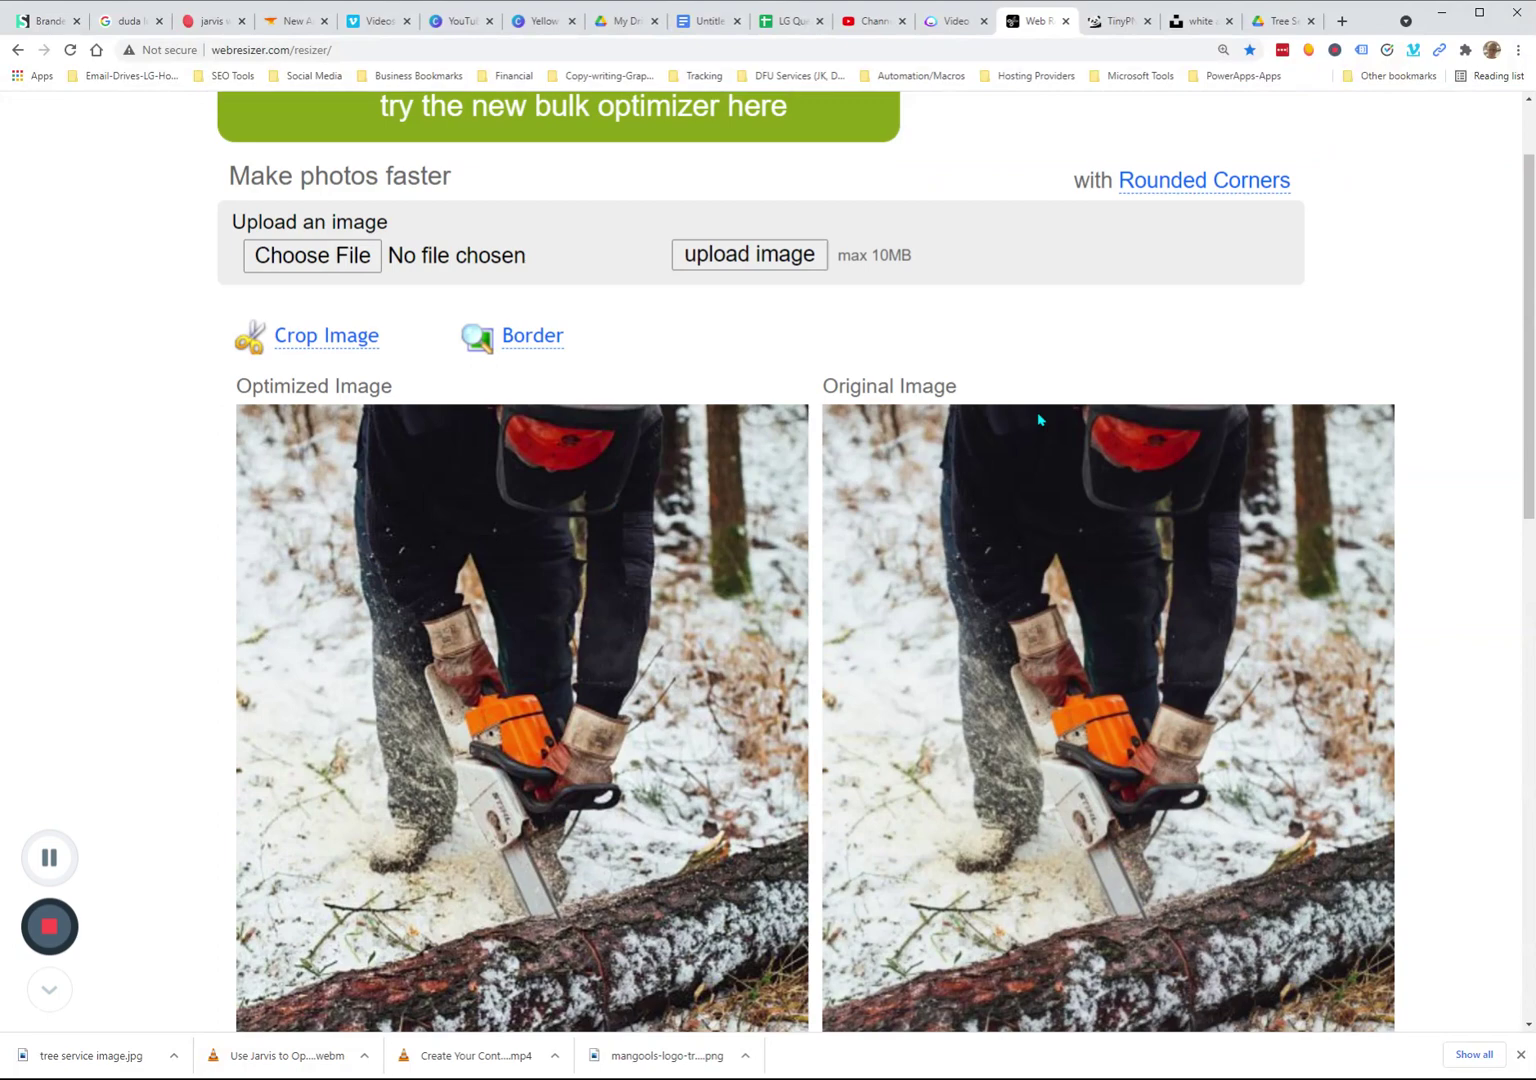
scroll(1039, 420, down, 1)
scroll(950, 385, down, 2)
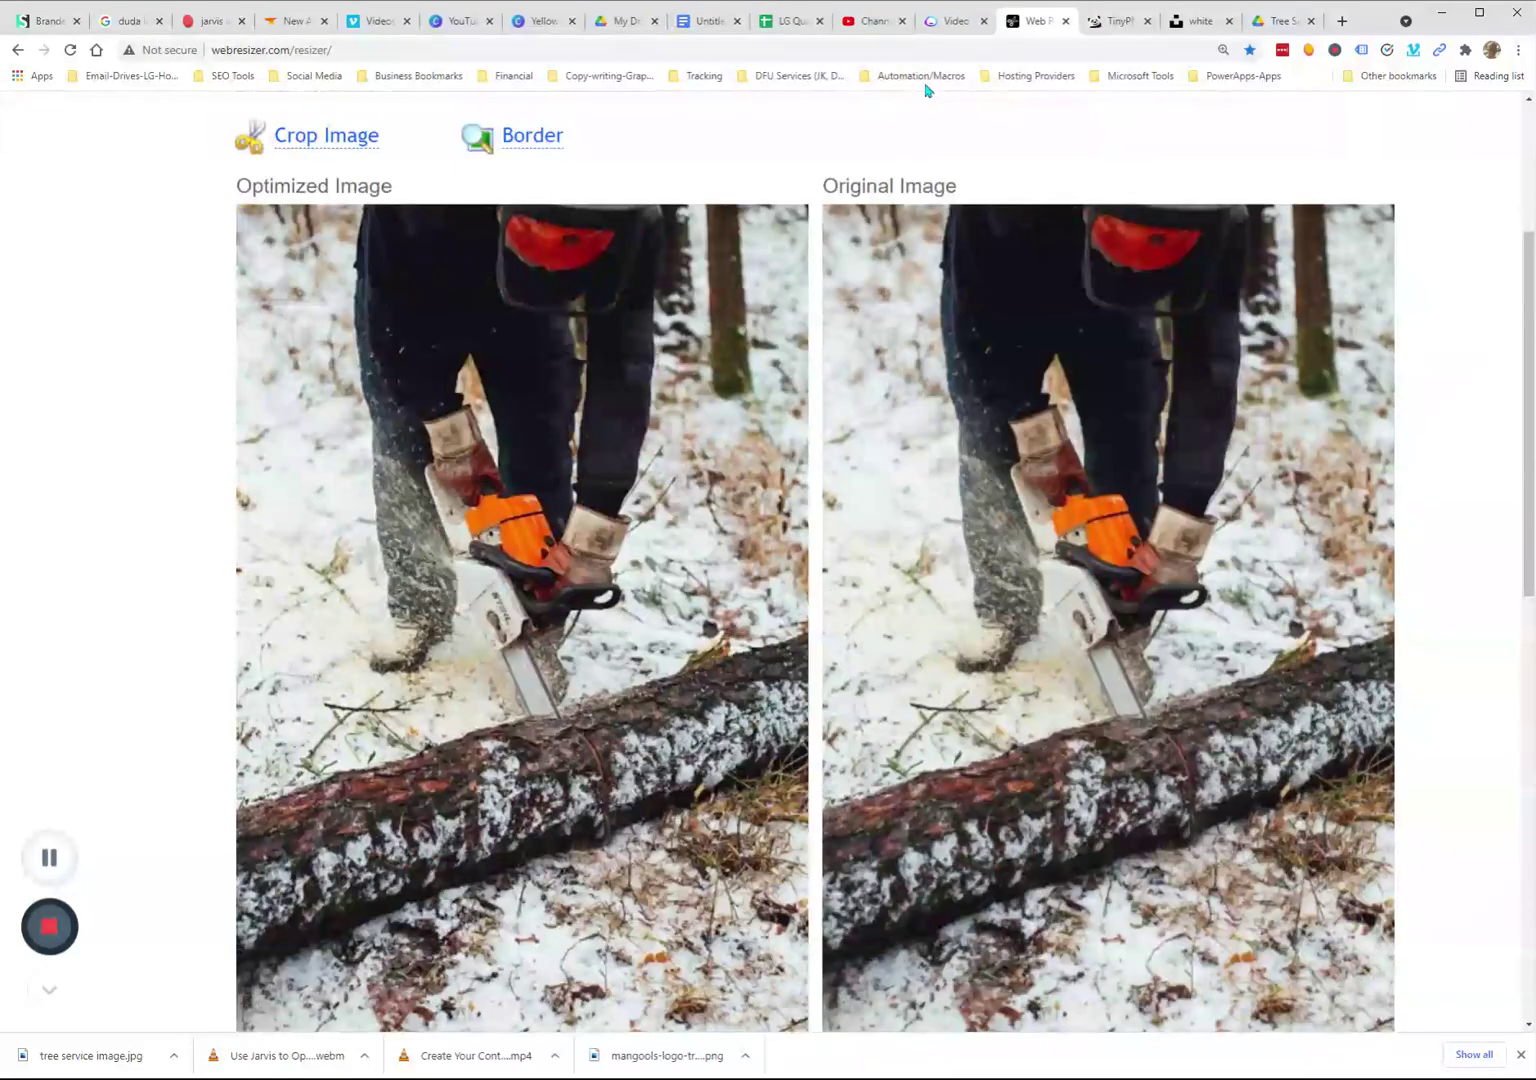
scroll(489, 476, down, 1)
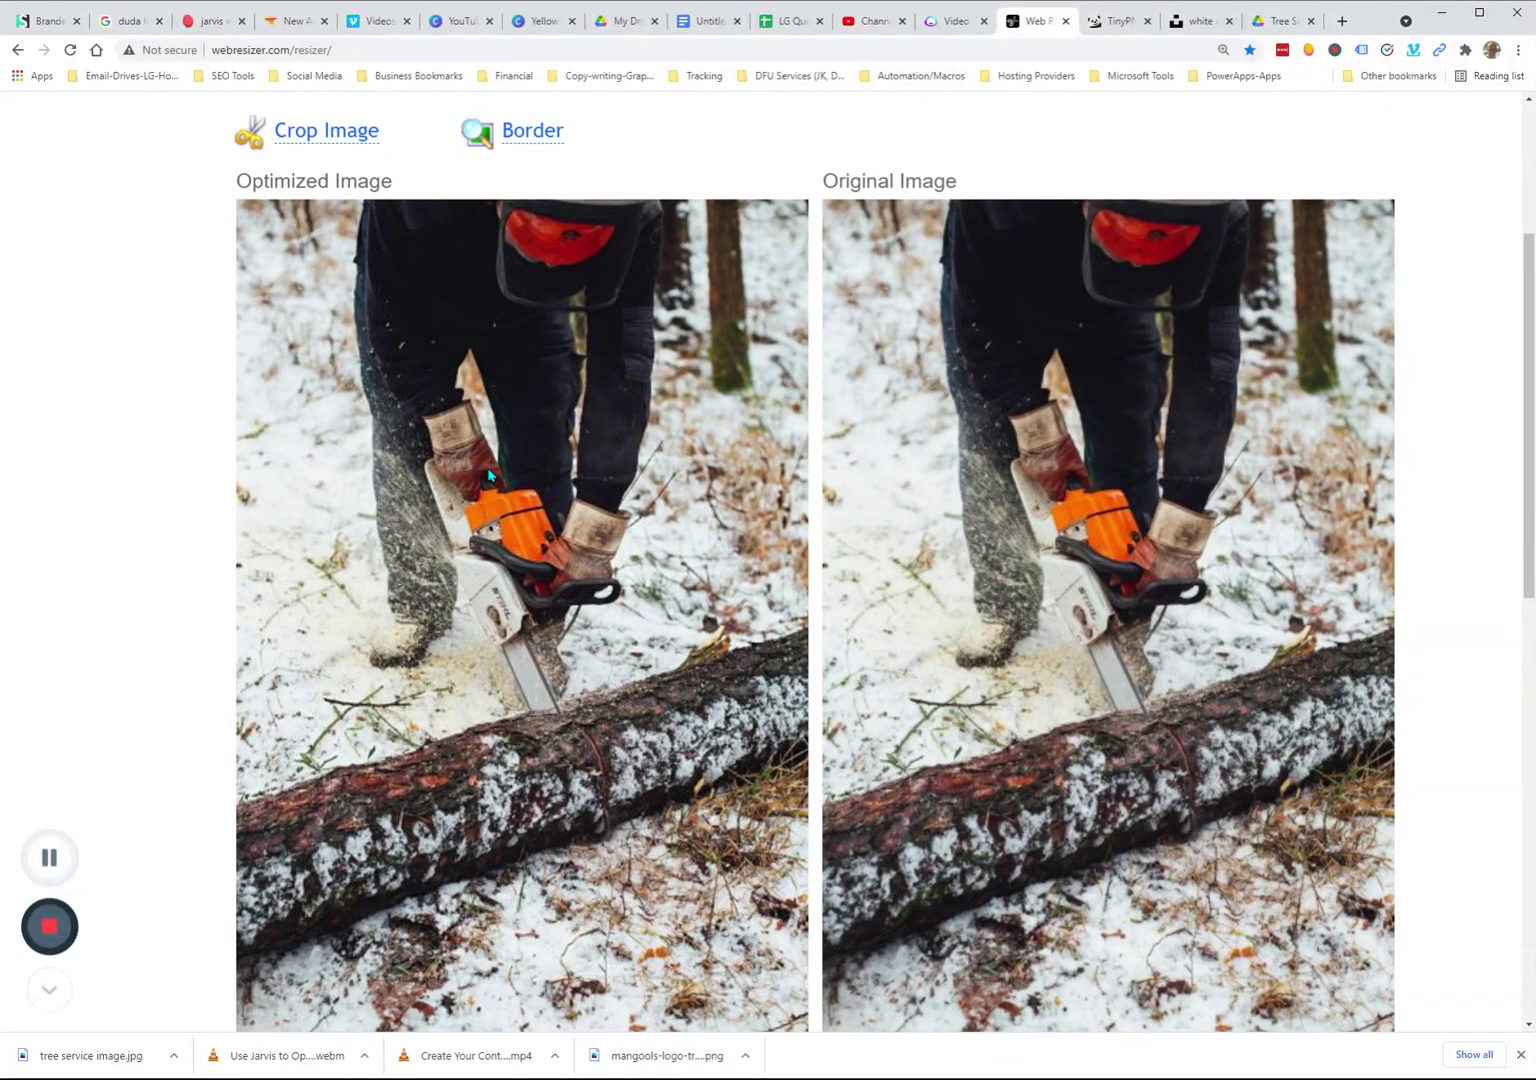
scroll(489, 476, down, 3)
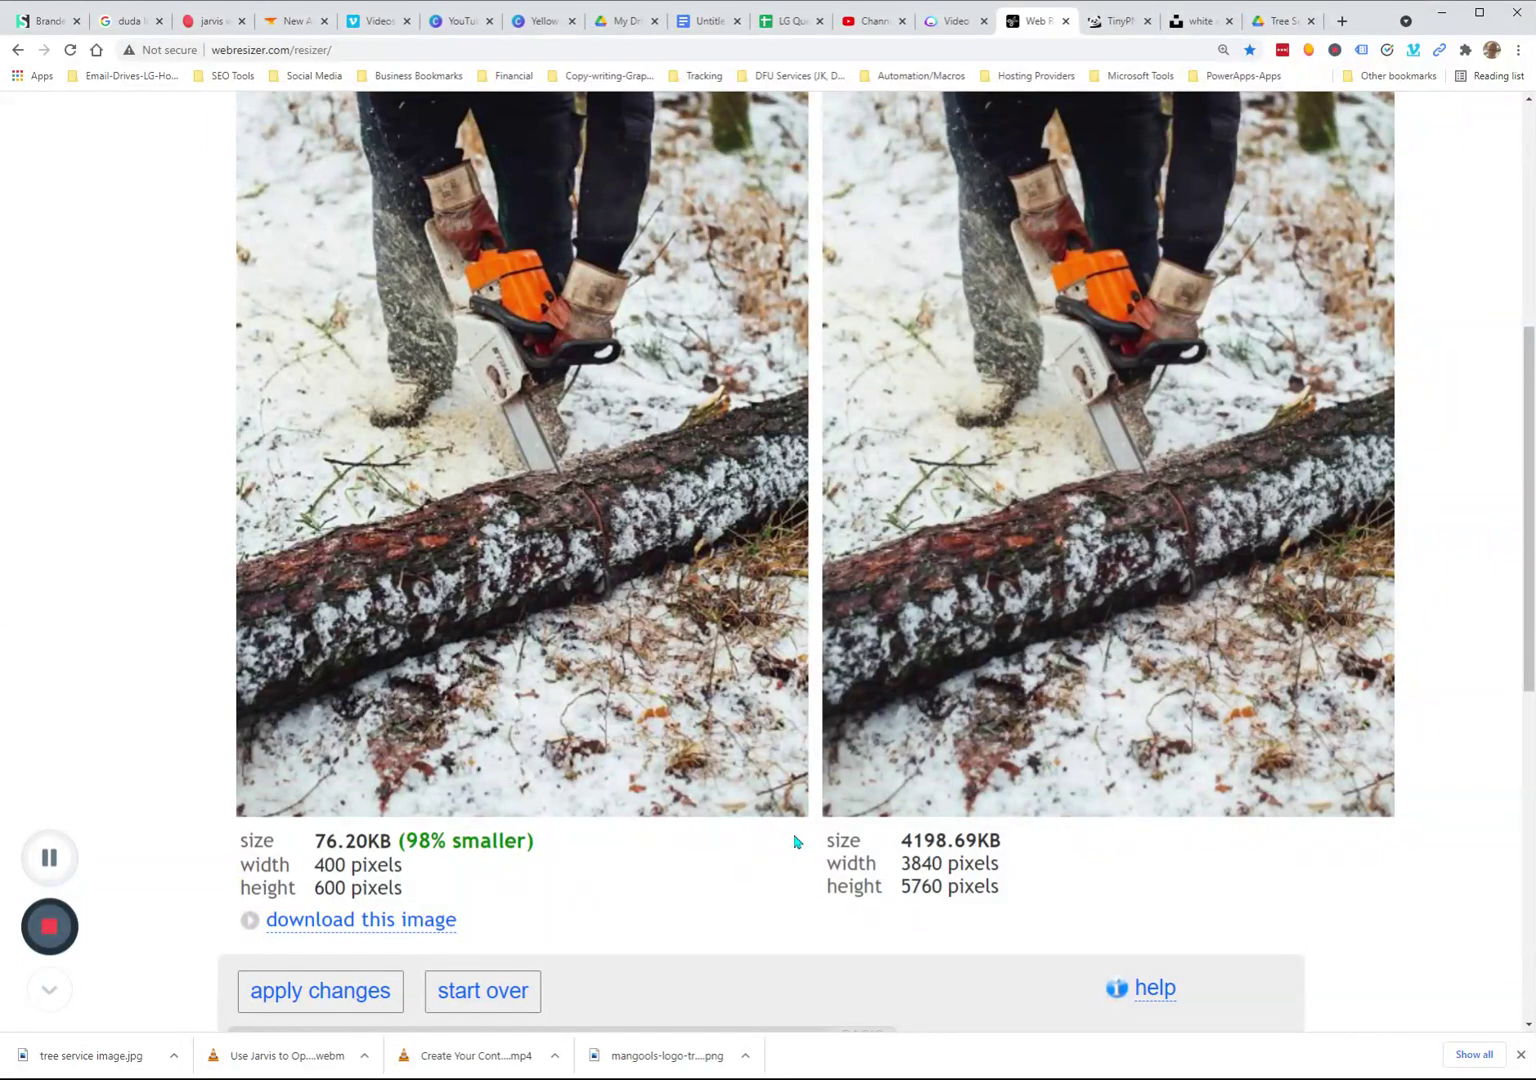
scroll(794, 842, down, 3)
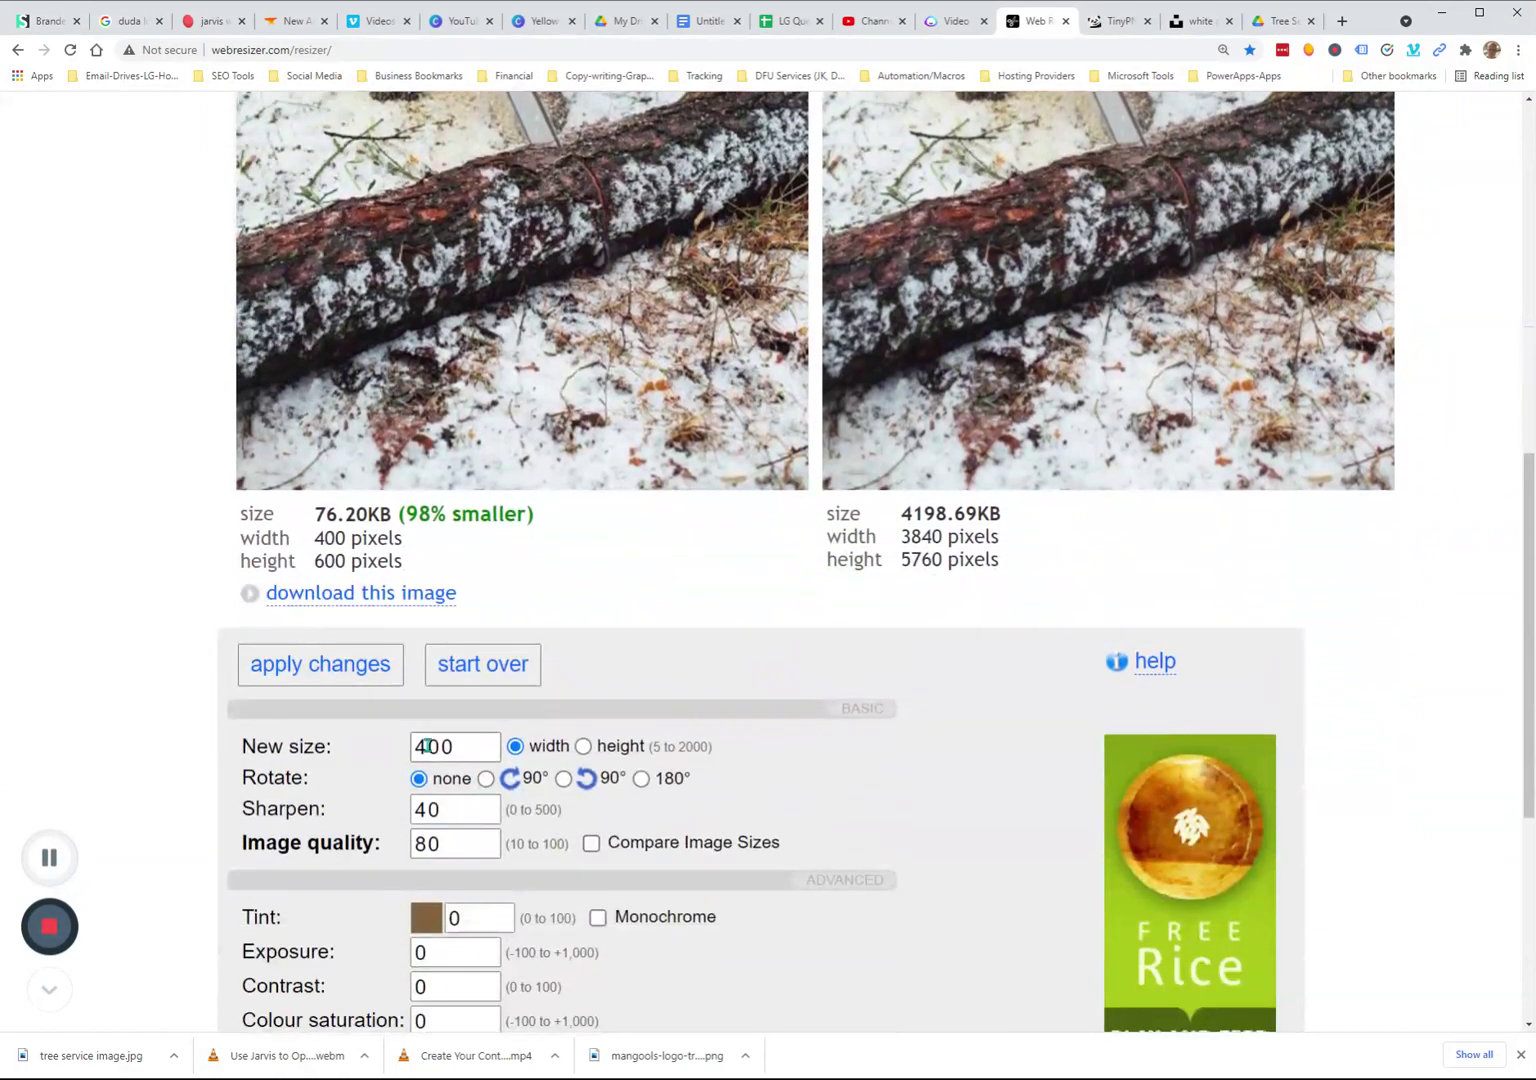
click(465, 750)
drag(465, 750, 412, 755)
text(800)
click(316, 676)
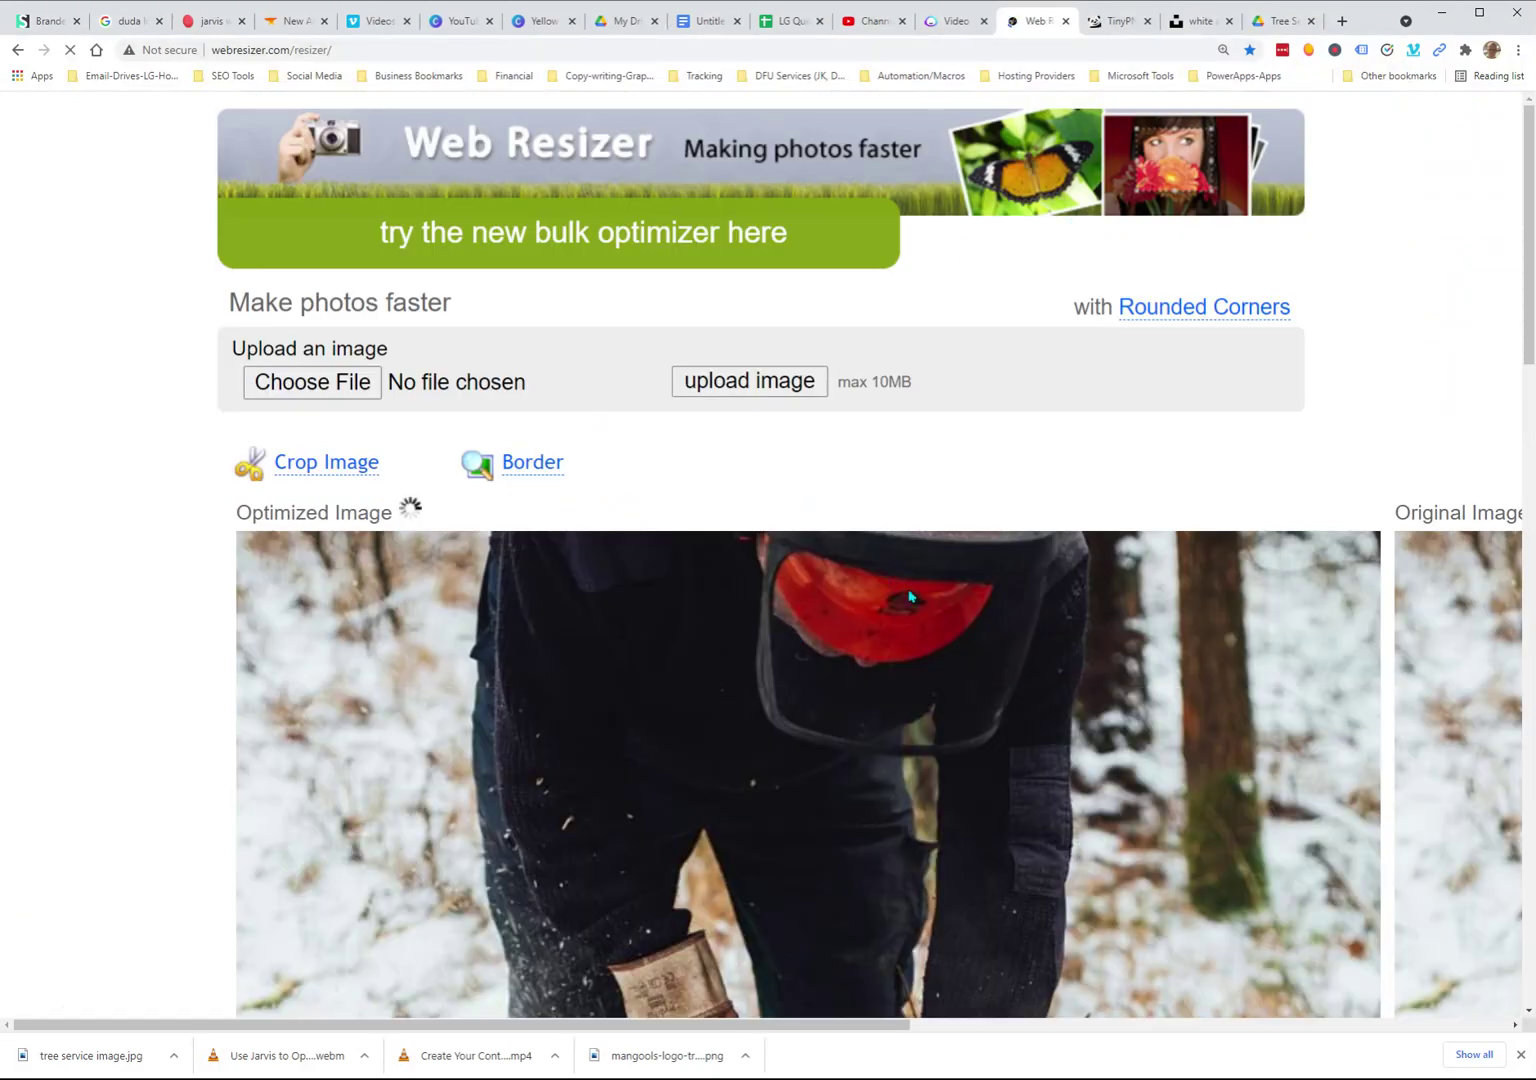
Step: Review the resized chainsaw image and its file details, and download the optimized version
scroll(1181, 543, down, 9)
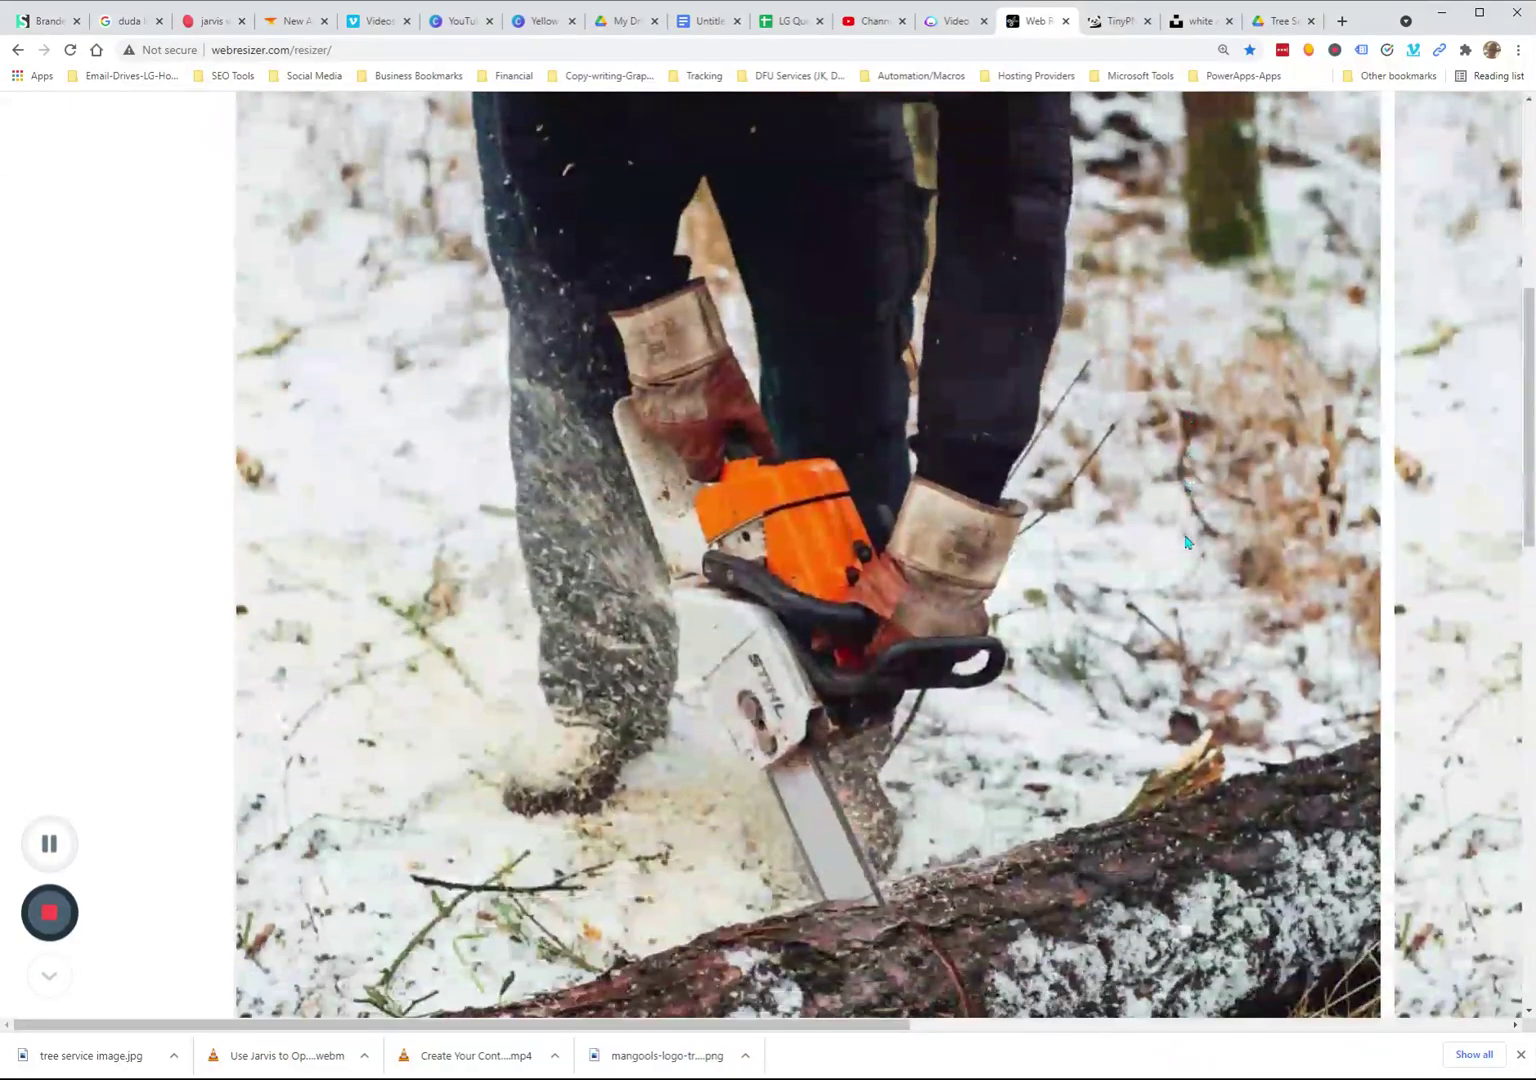
scroll(1187, 543, down, 3)
scroll(720, 555, up, 6)
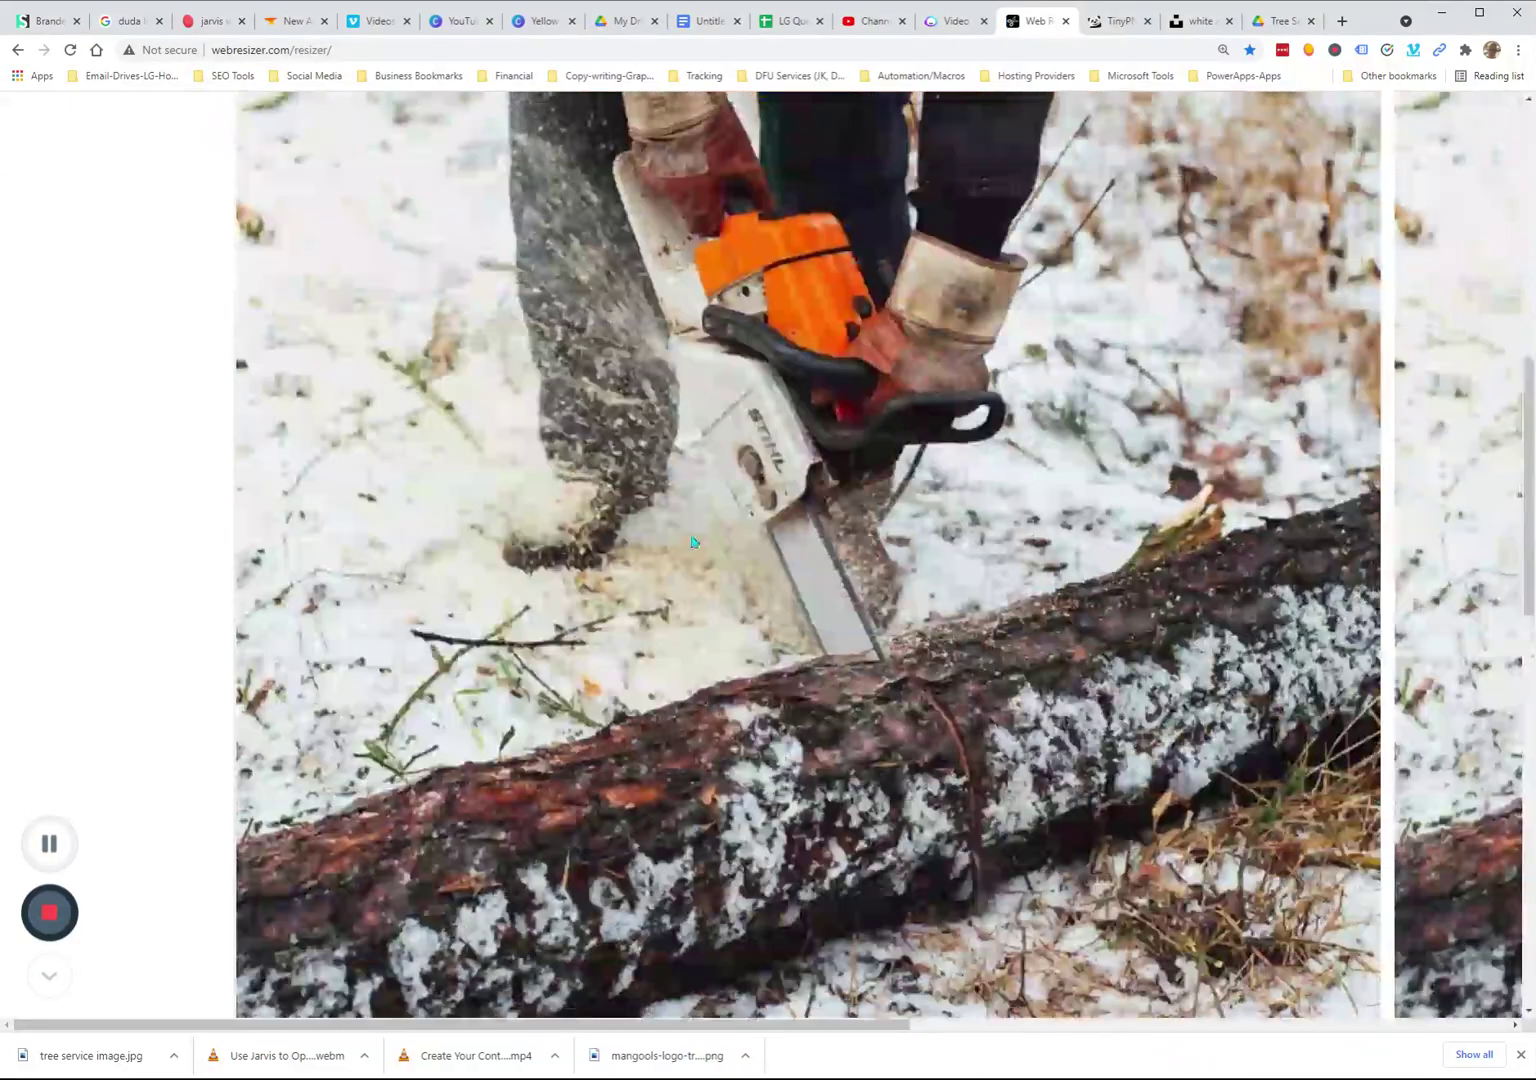
scroll(691, 545, down, 2)
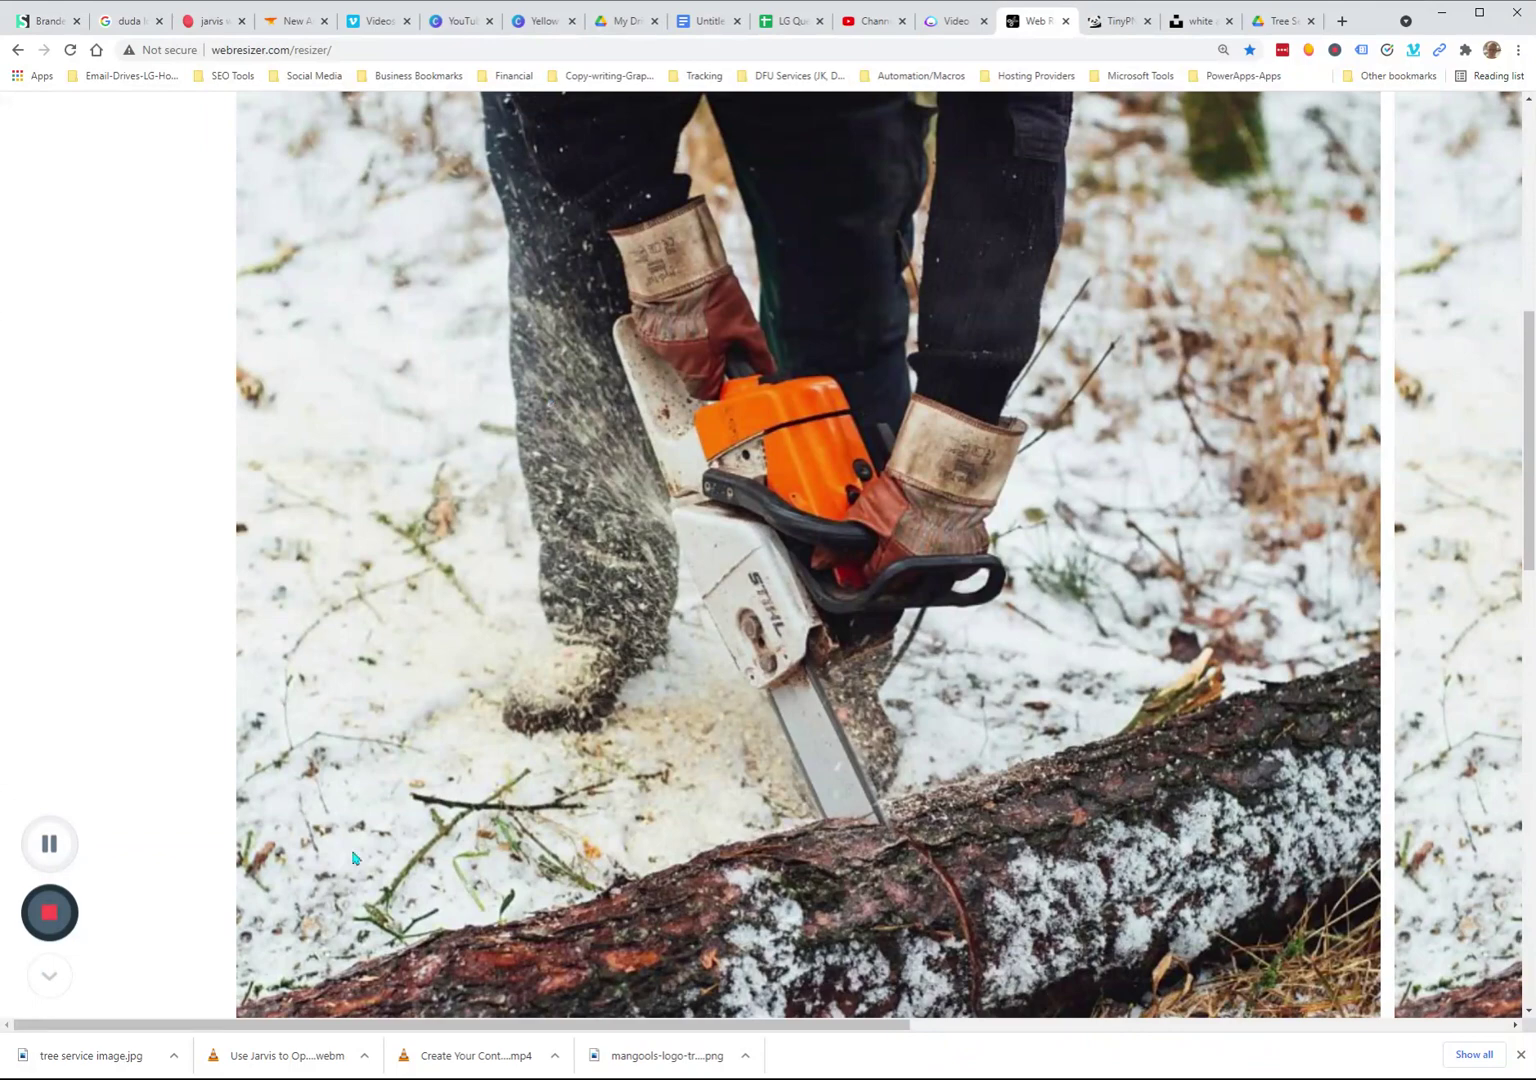
scroll(1331, 546, up, 2)
scroll(1000, 578, down, 5)
scroll(1000, 578, down, 10)
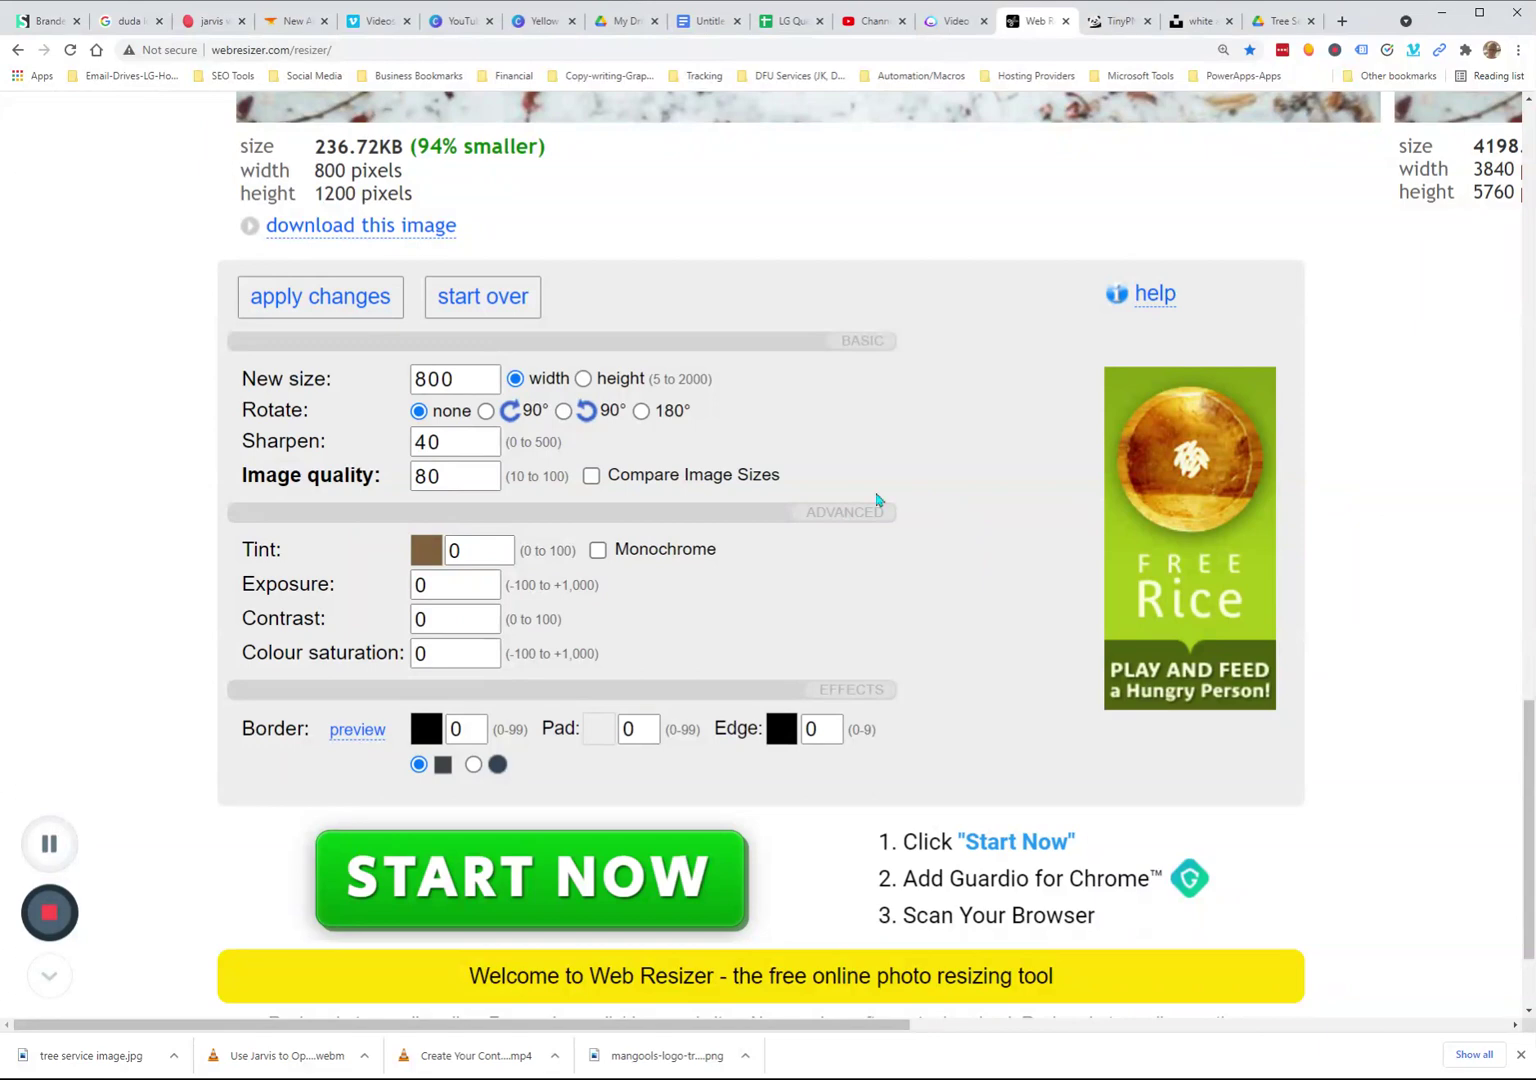
scroll(919, 479, up, 2)
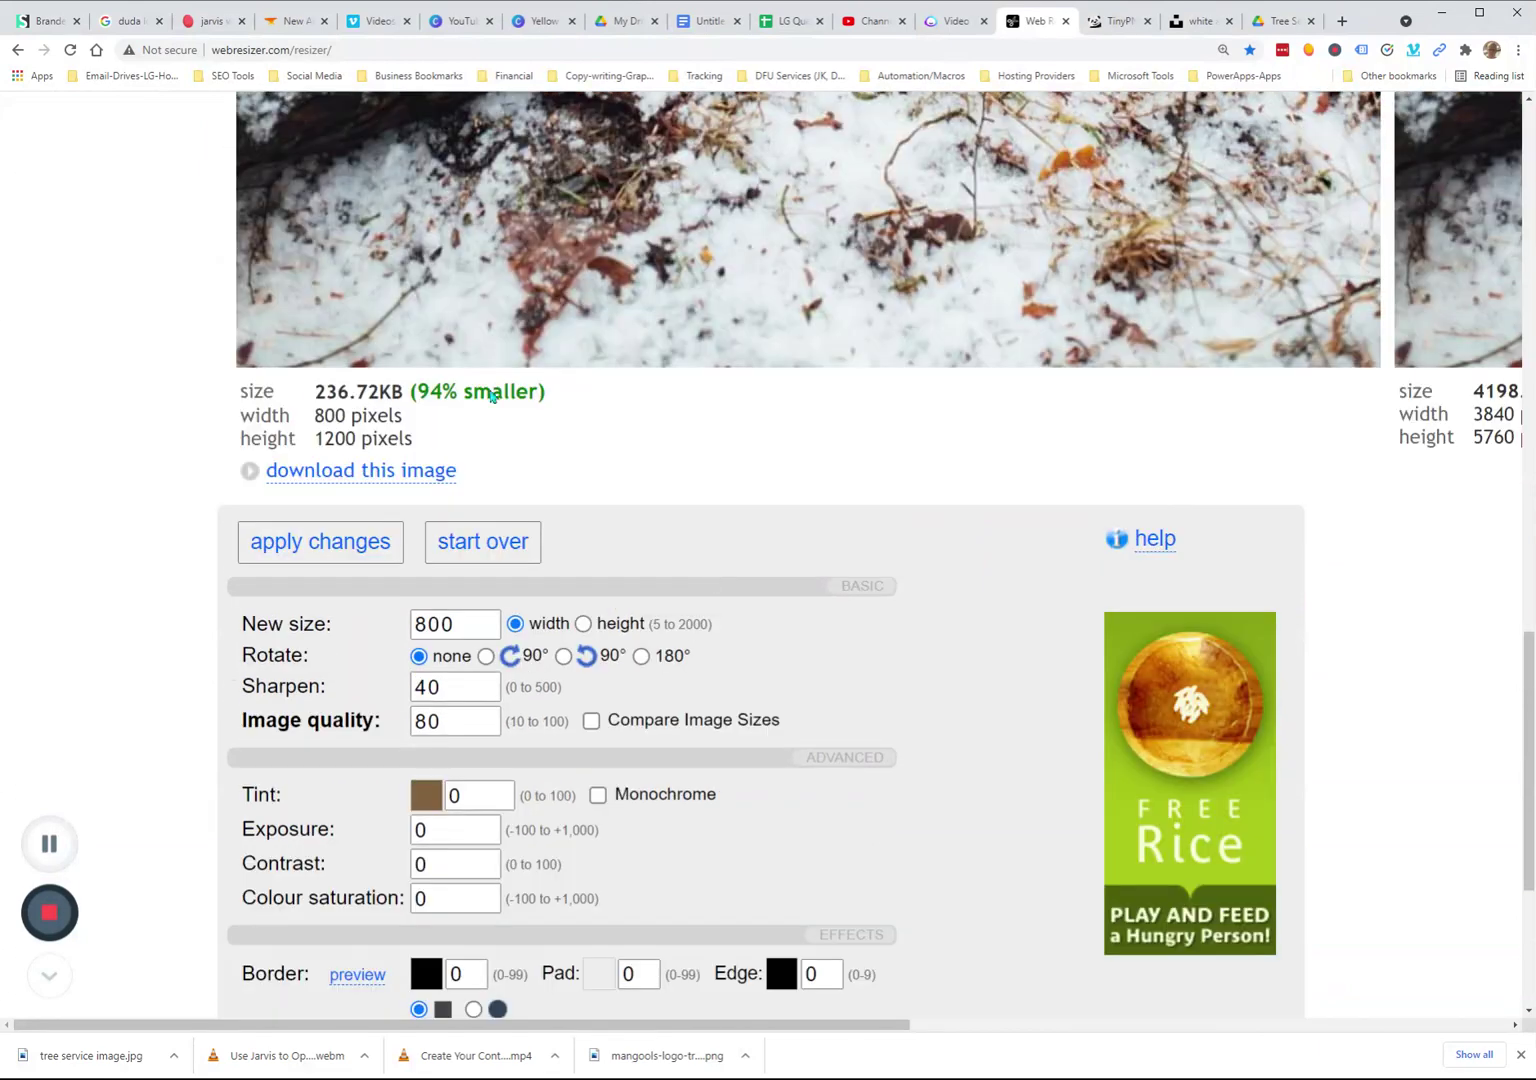
click(347, 481)
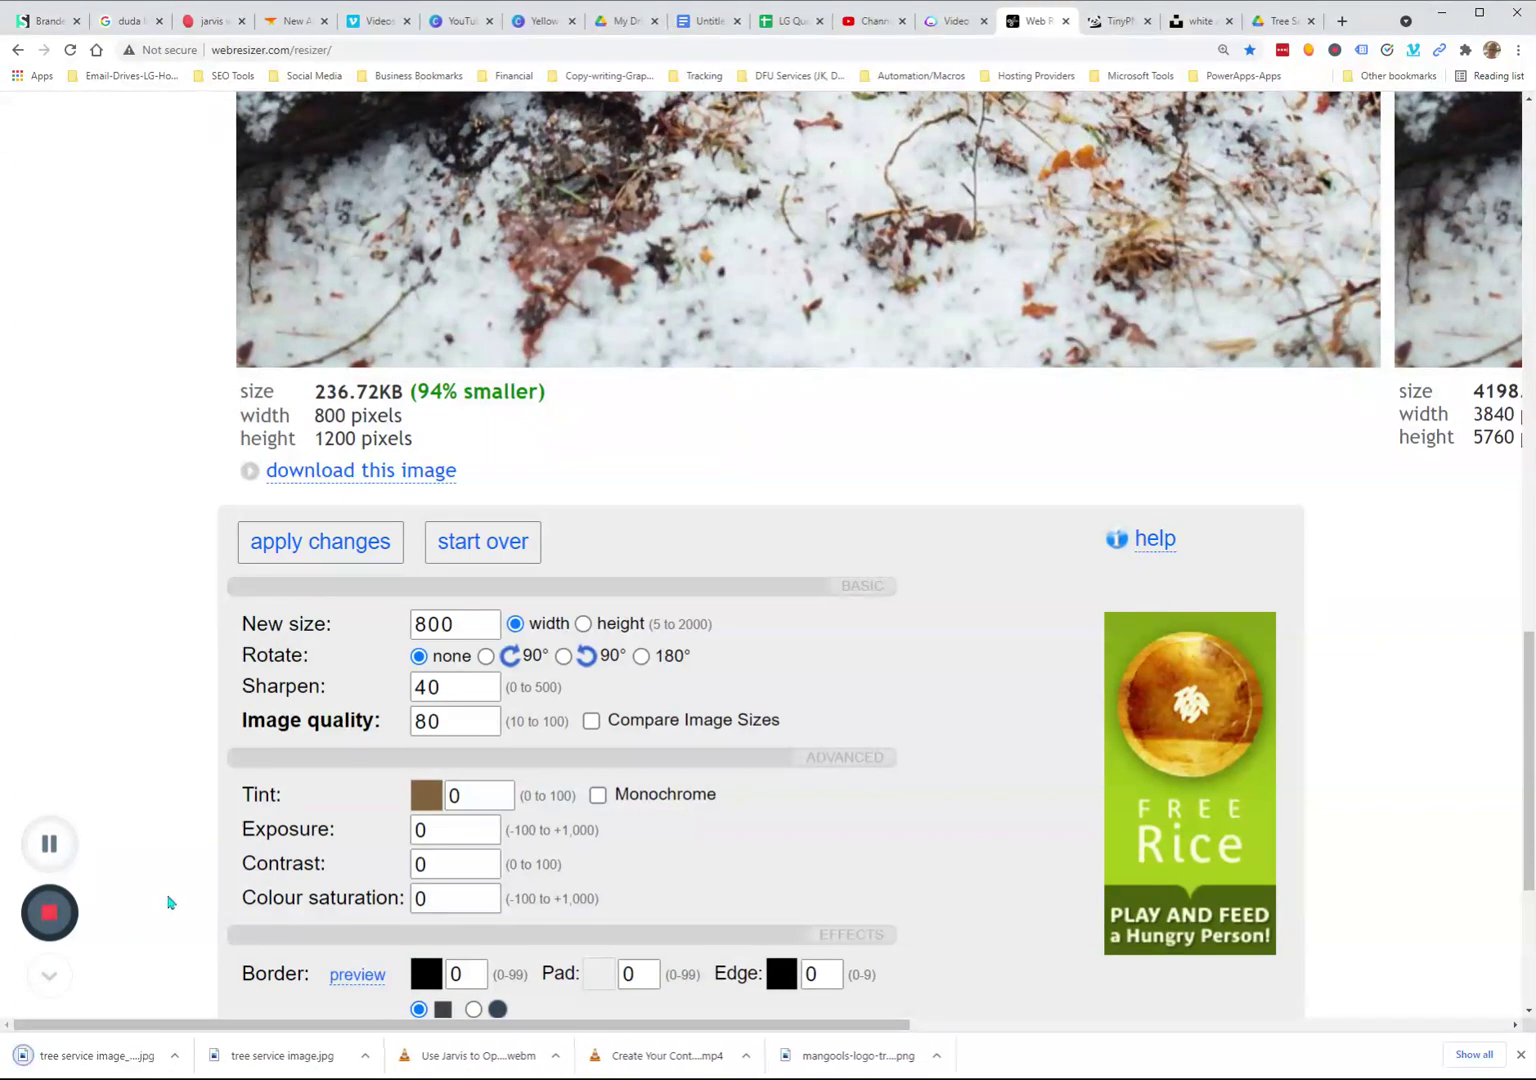
Step: Switch to TinyPNG and compress both tree service image.jpg and the resized tree service image_opt.jpg
scroll(871, 464, up, 10)
scroll(165, 751, down, 8)
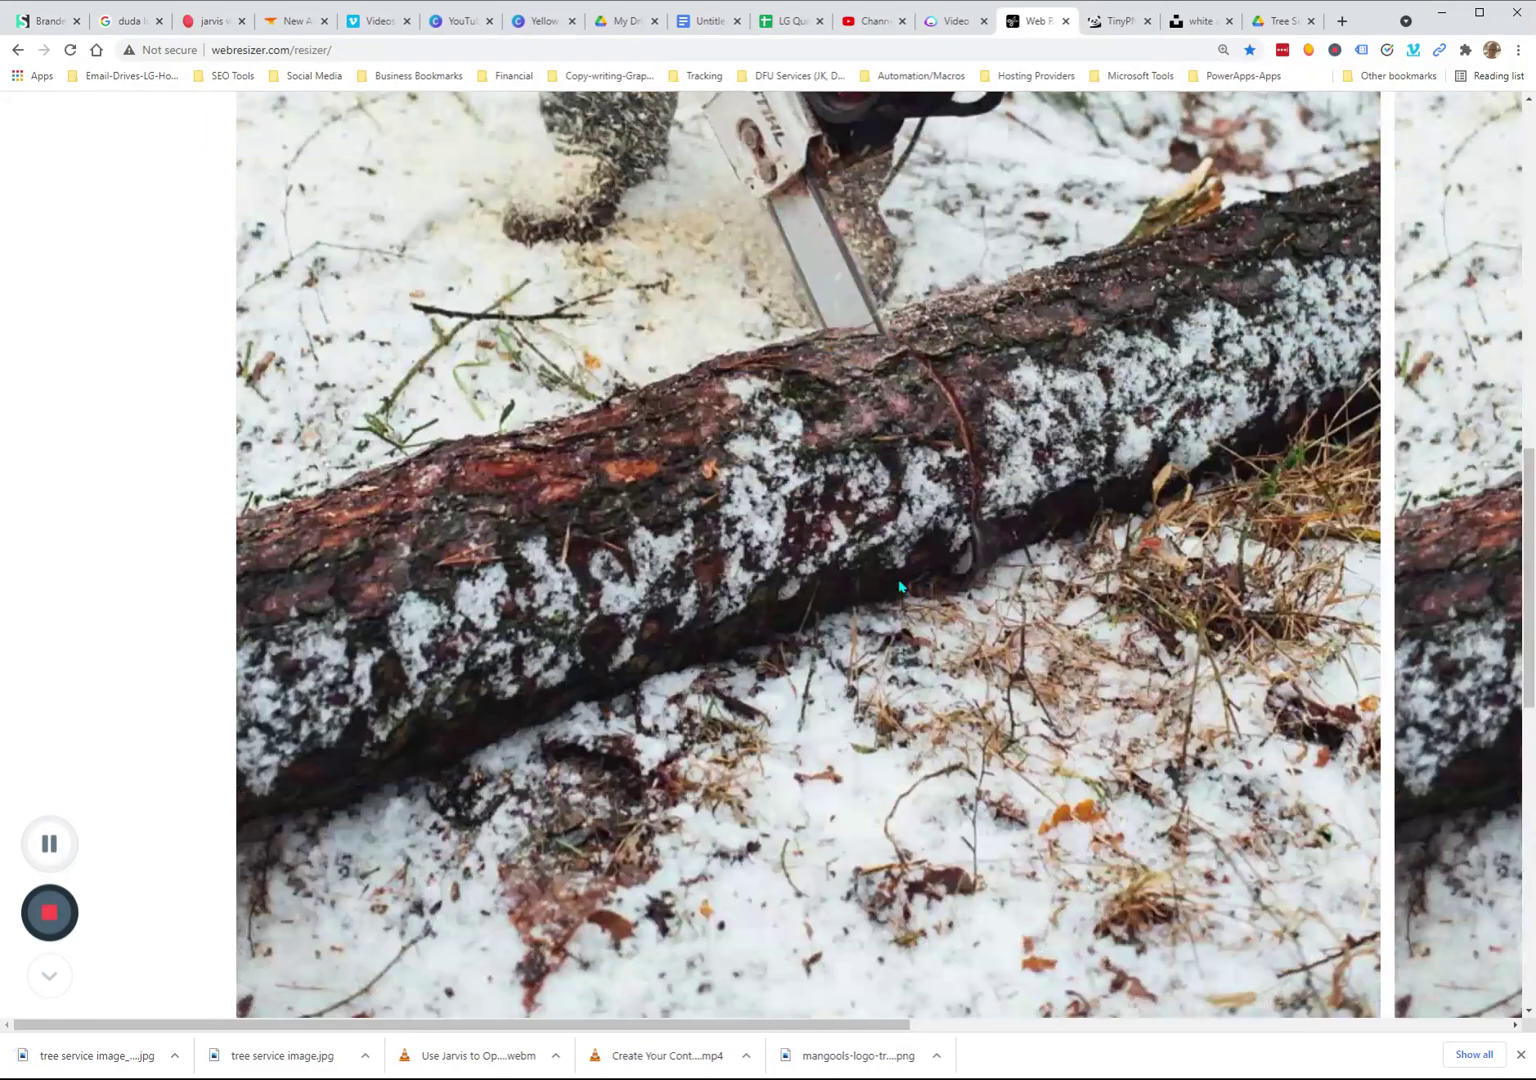
scroll(792, 662, up, 16)
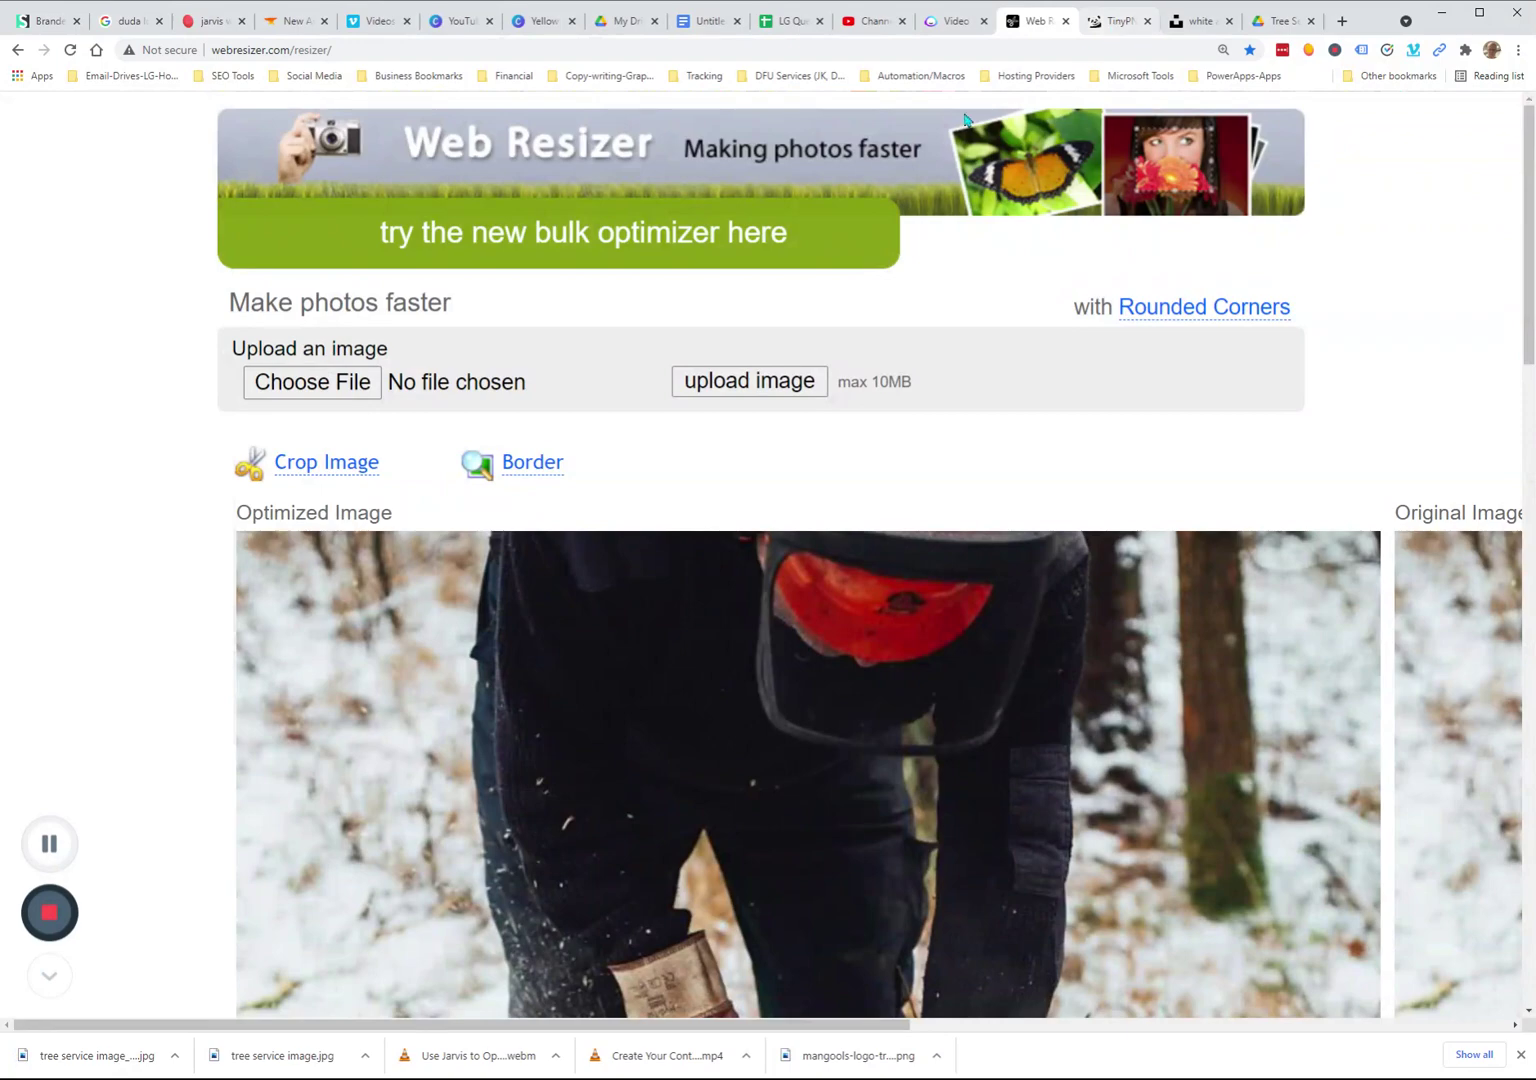
click(1120, 22)
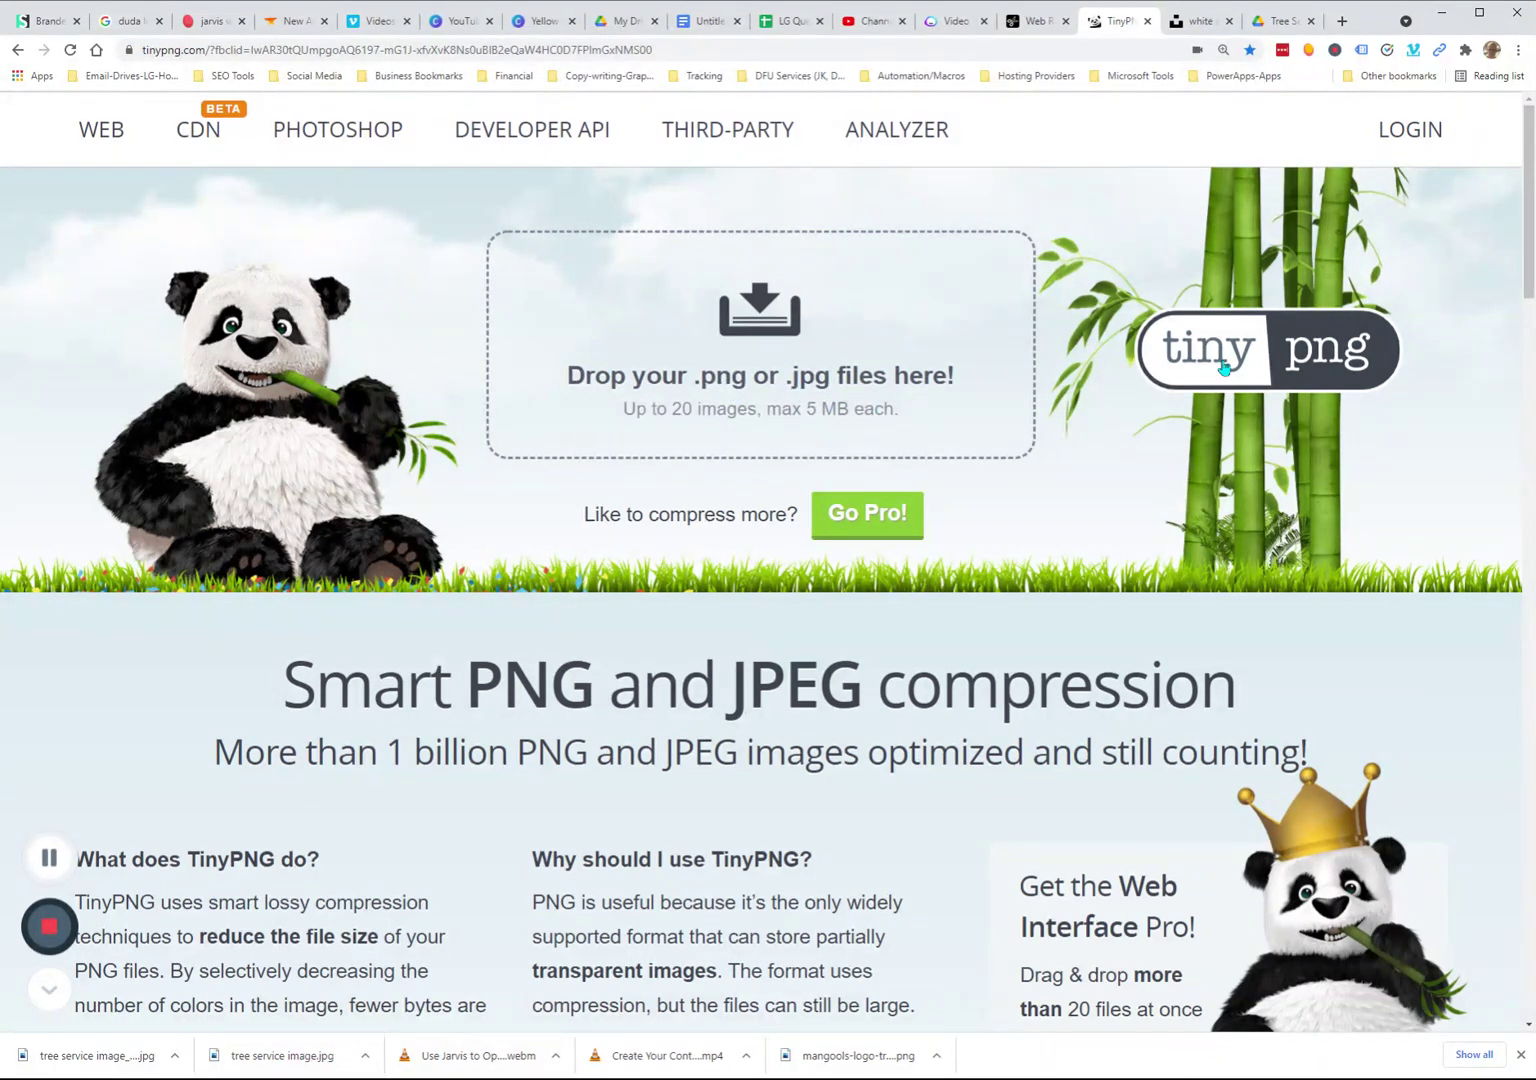
drag(245, 1055, 785, 366)
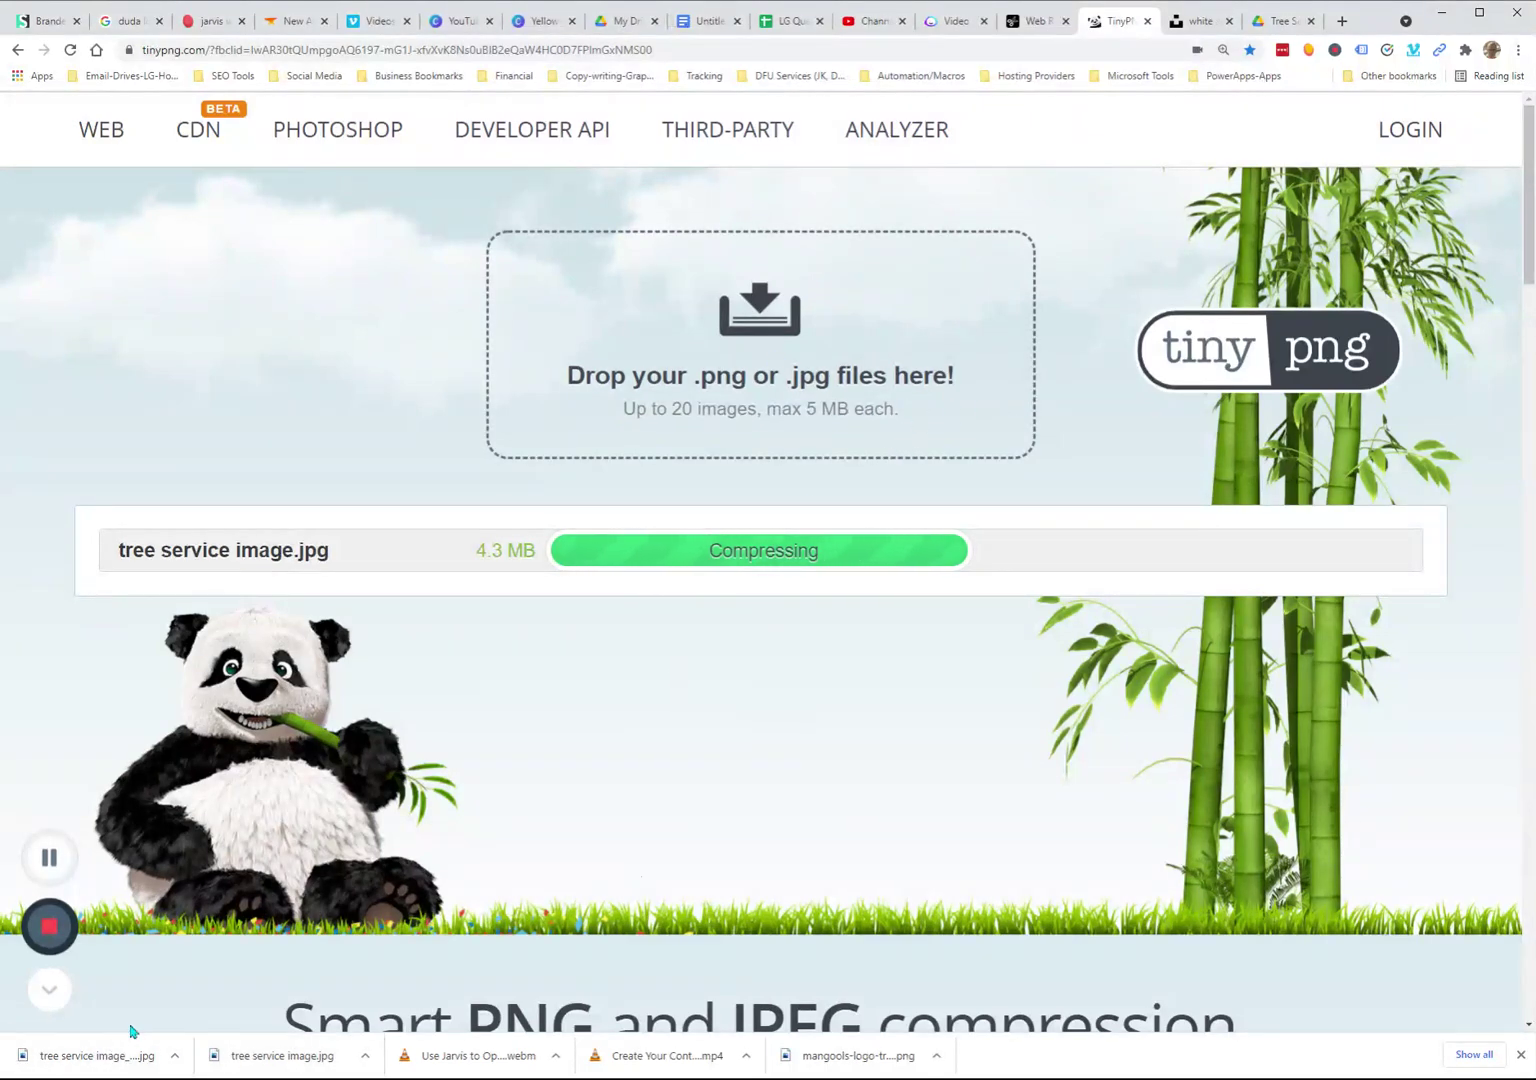
drag(130, 1045, 386, 778)
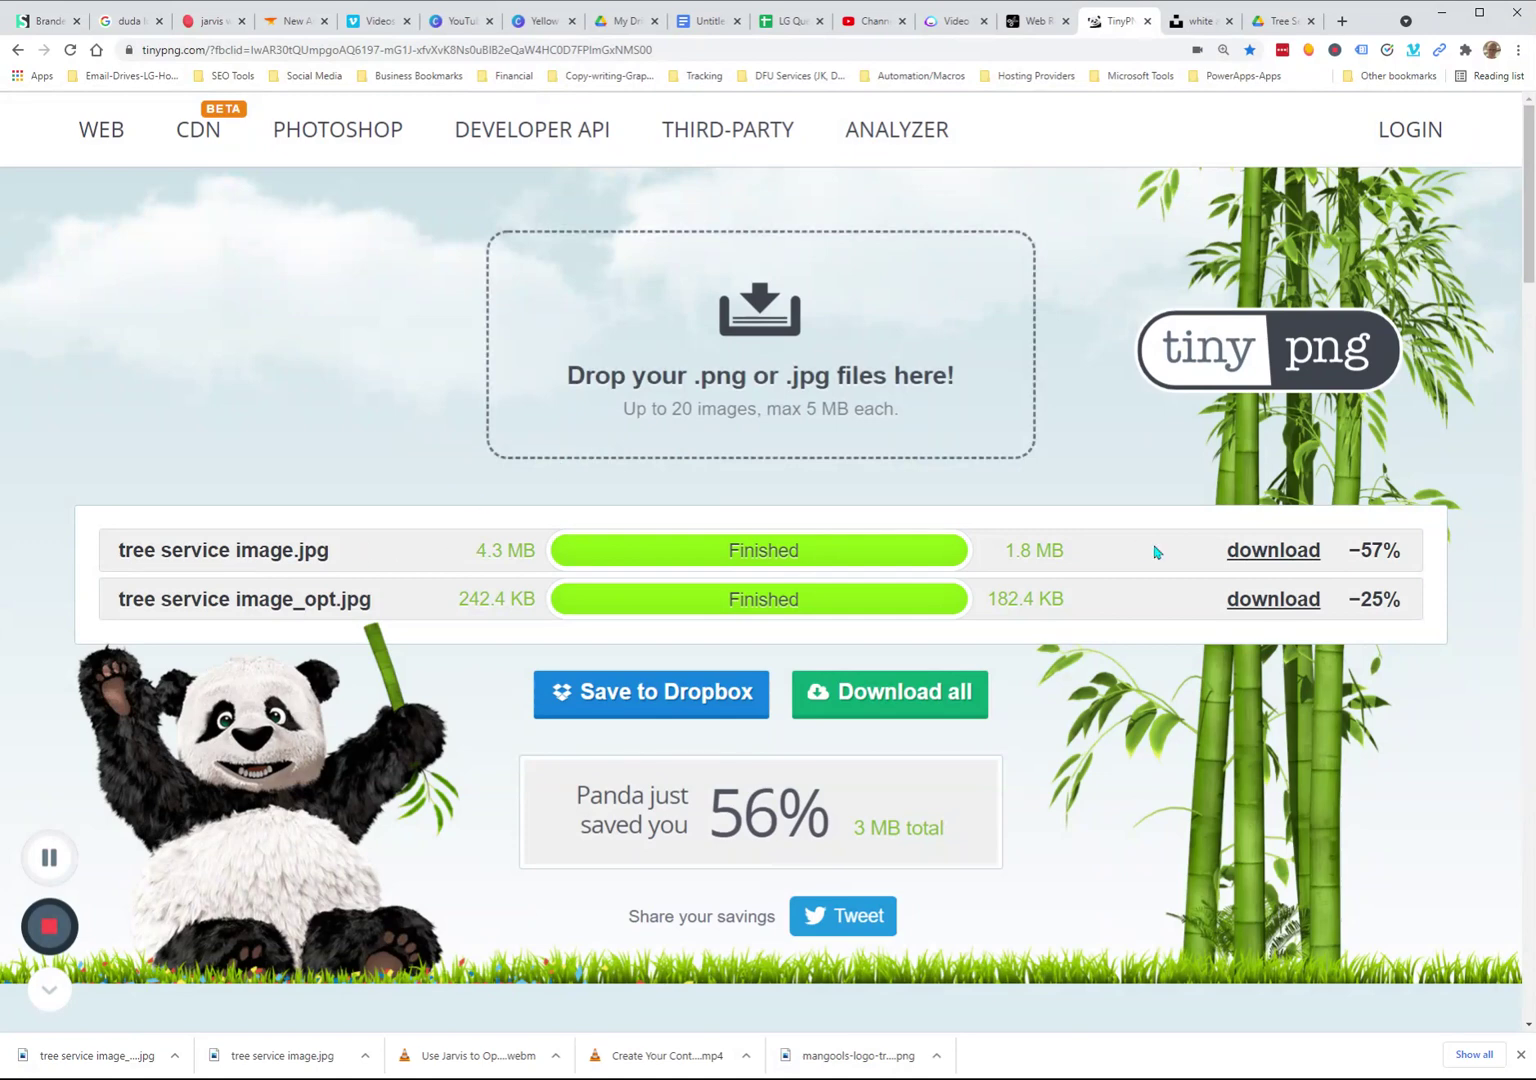
Step: Compare the optimized and original image sizes and dimensions in Web Resizer with TinyPNG's compression results
click(897, 705)
click(1040, 20)
scroll(650, 657, down, 6)
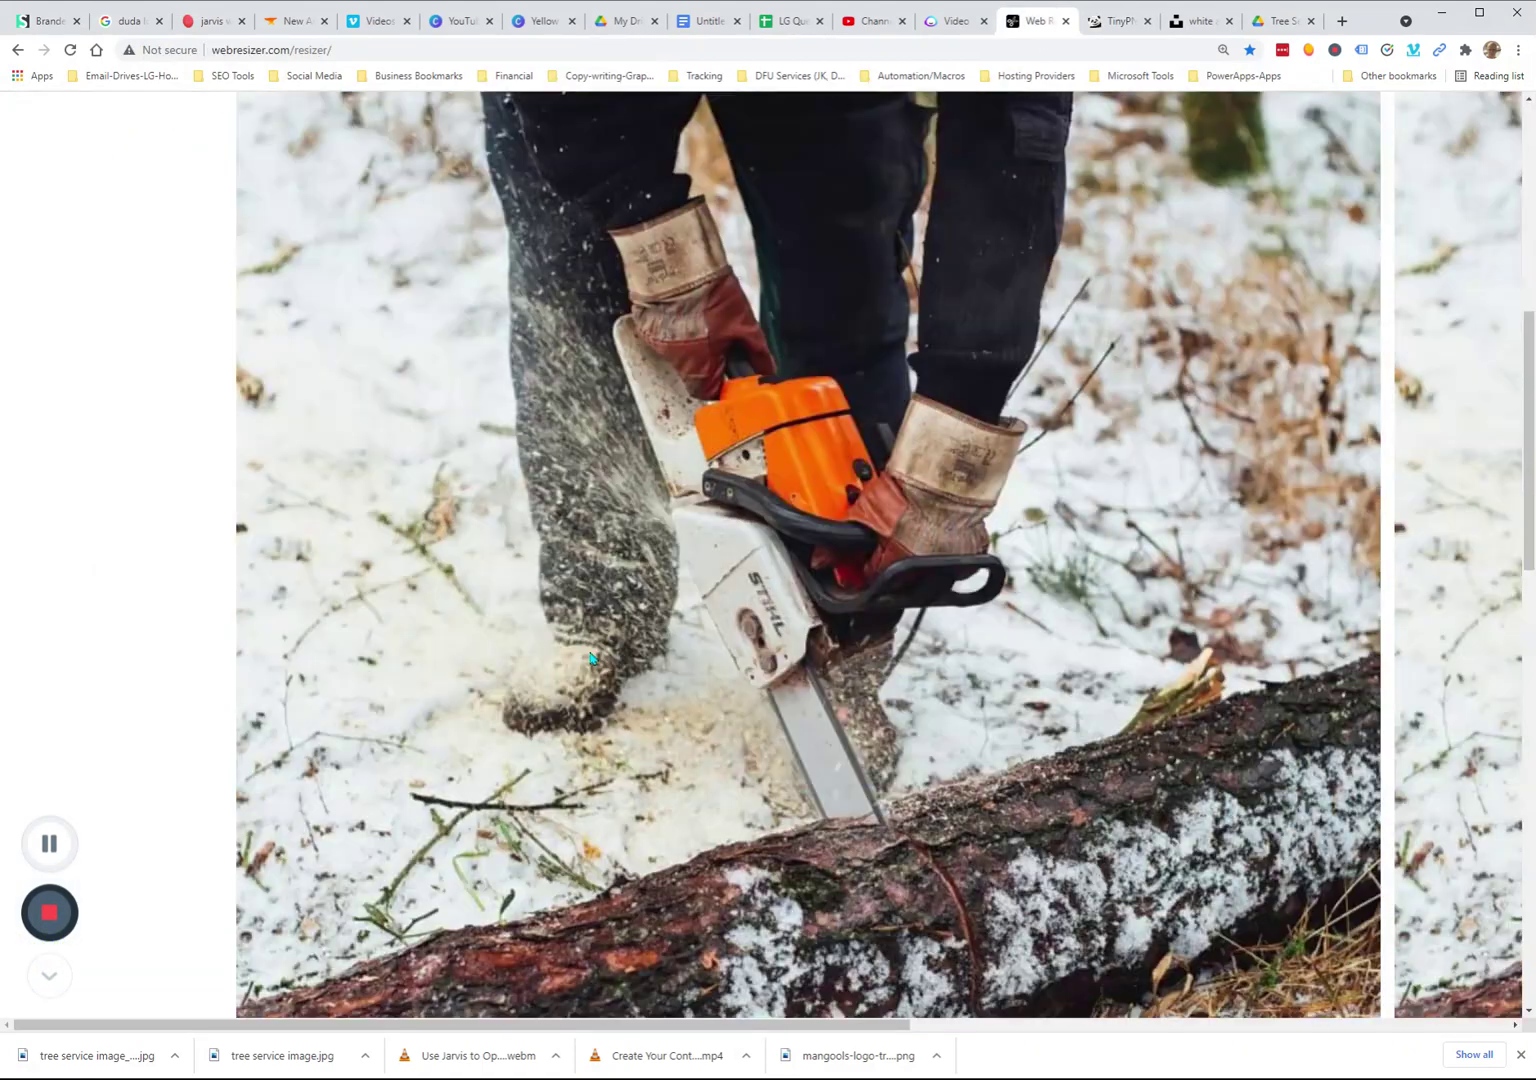
scroll(590, 657, down, 10)
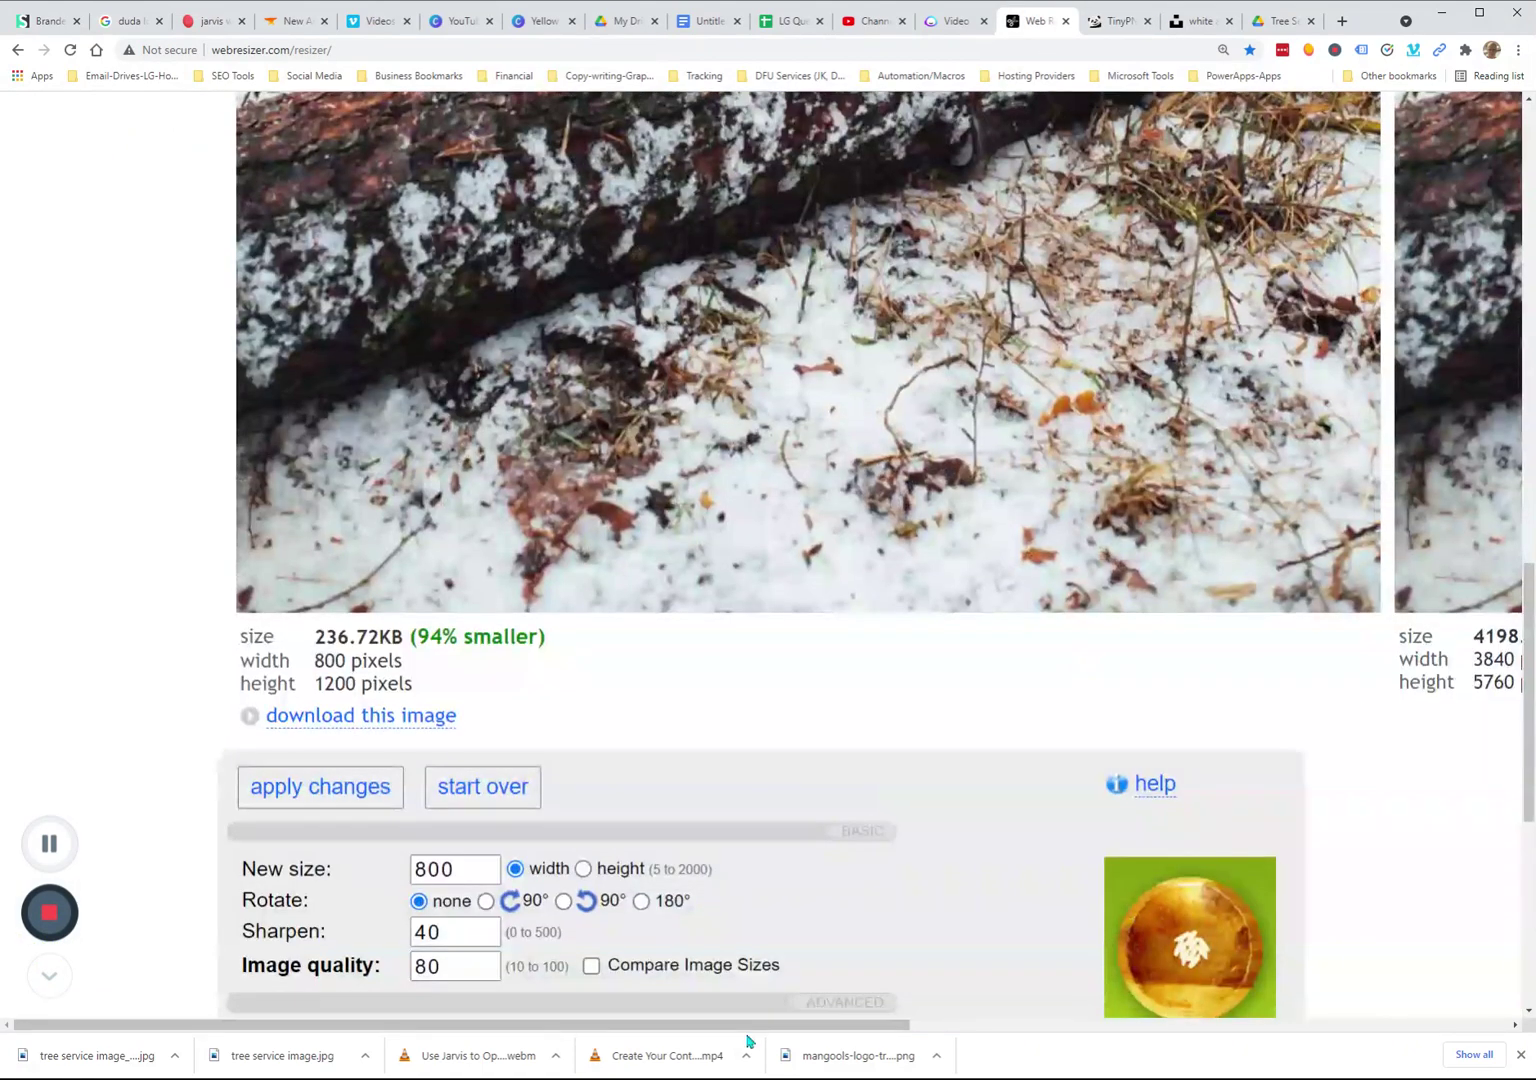
drag(758, 1028, 868, 983)
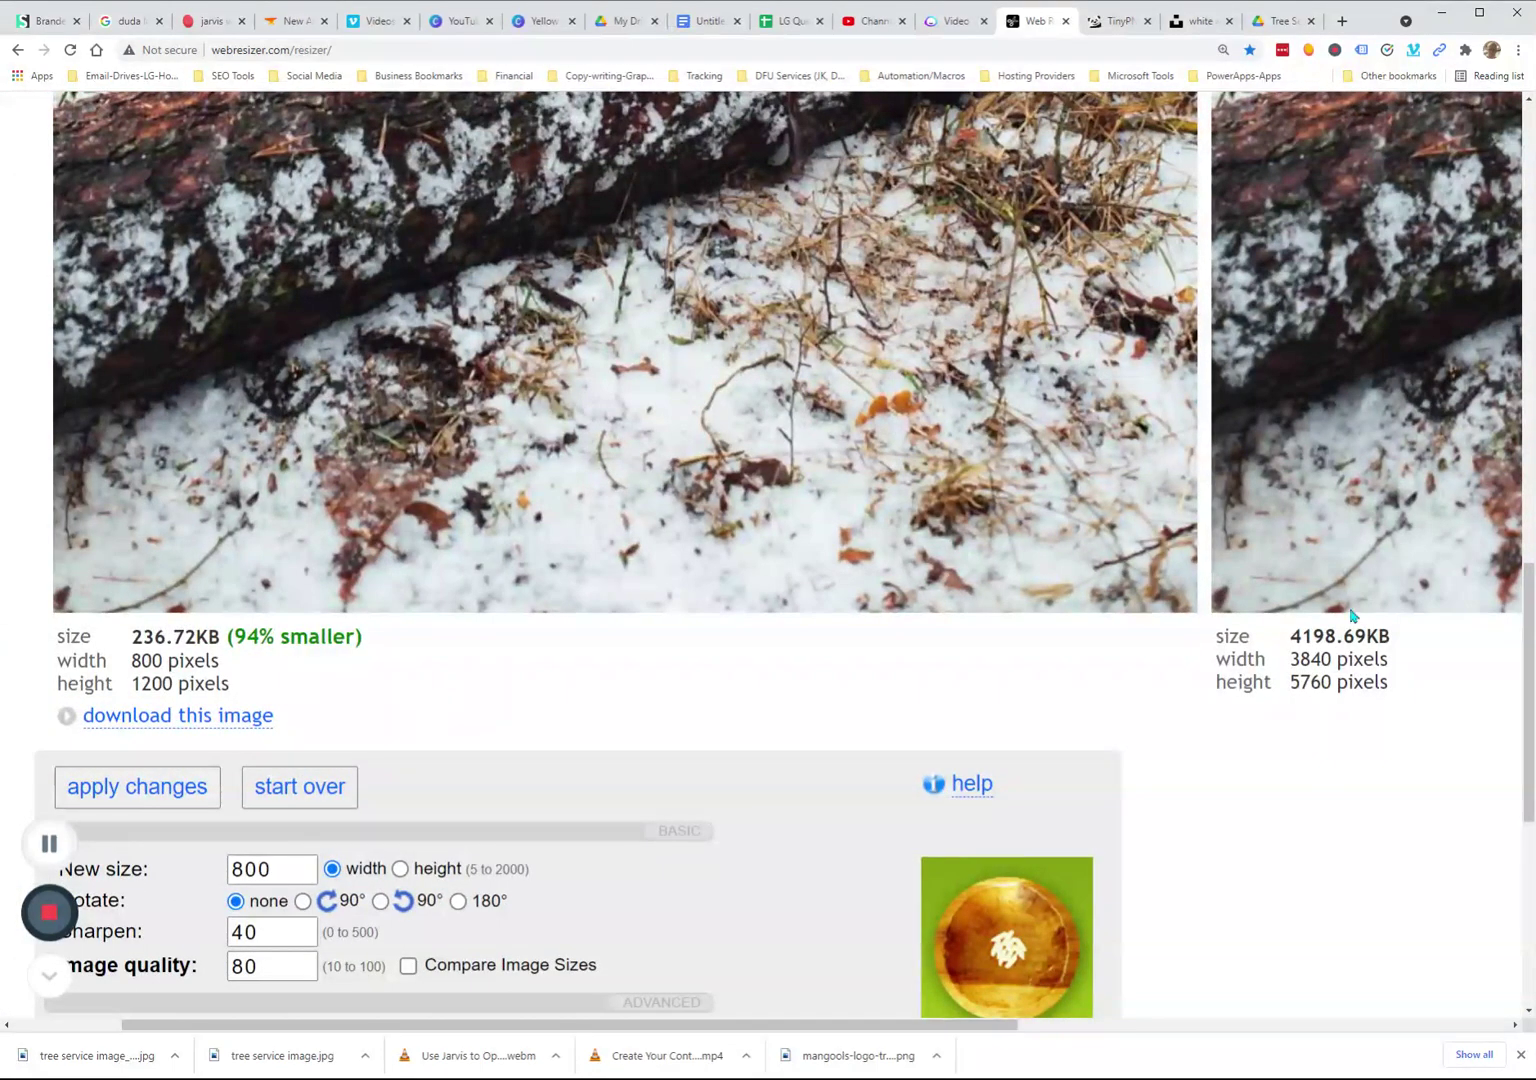
click(1112, 20)
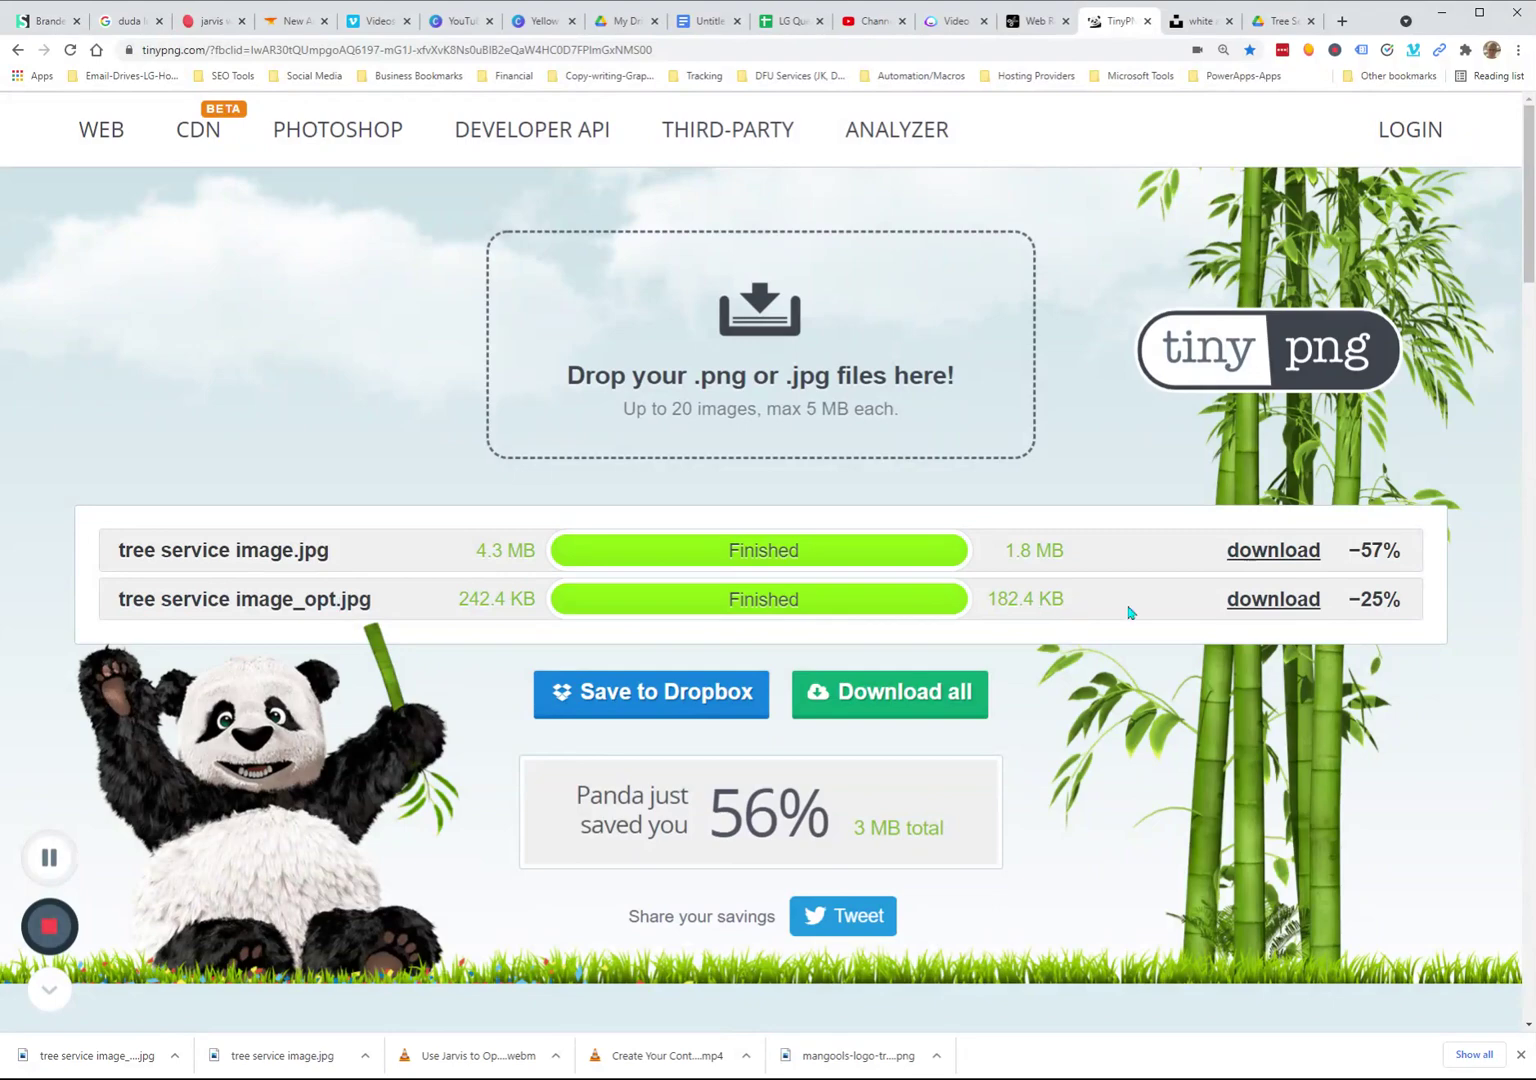
Step: Examine the resized image's visual quality and dimensions in Web Resizer, and check its compressed file size in TinyPNG
click(1037, 20)
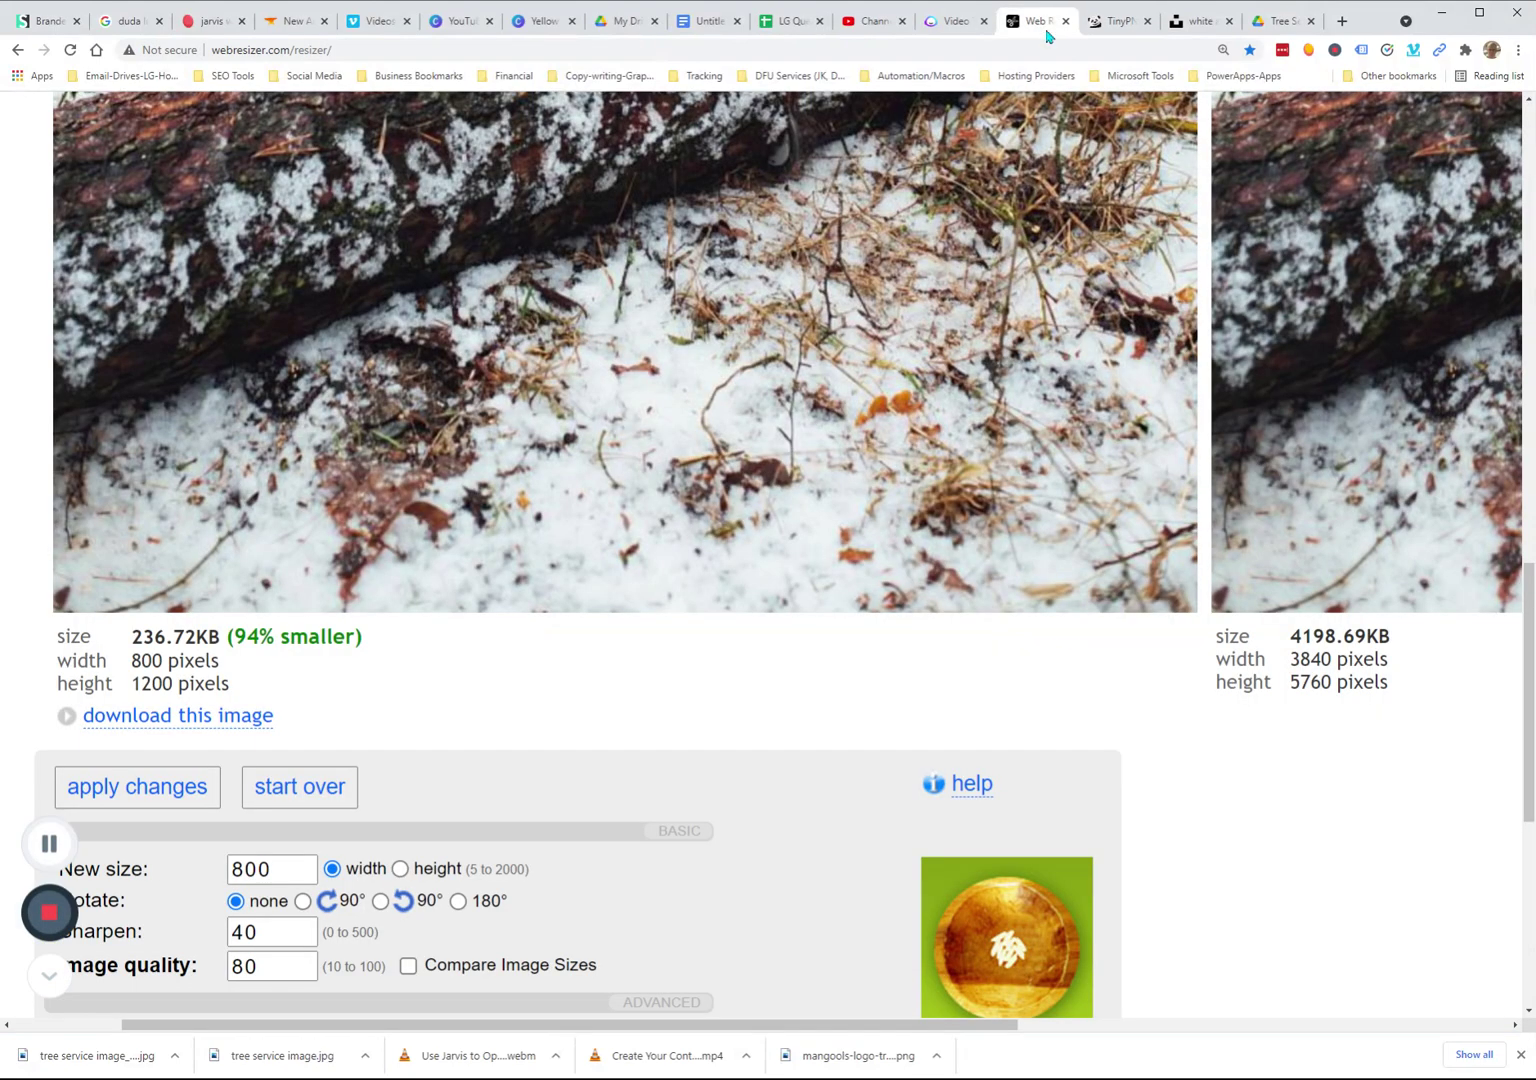
scroll(1080, 398, up, 1)
scroll(1080, 398, down, 1)
scroll(672, 686, up, 5)
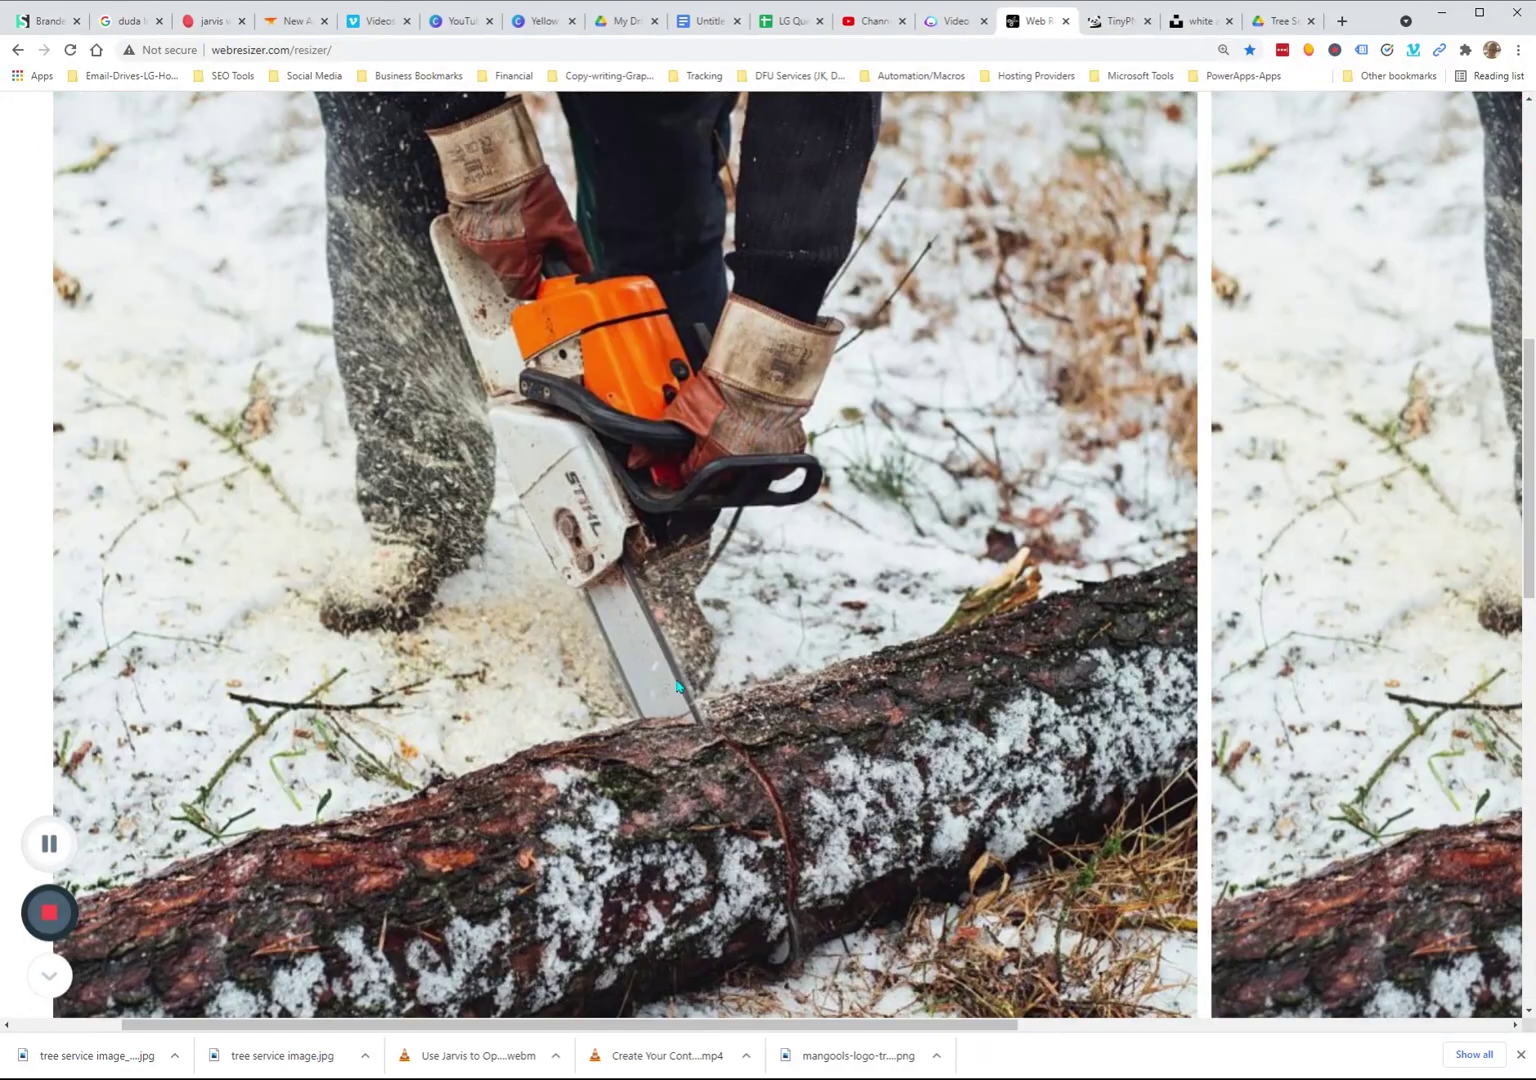
scroll(676, 686, down, 5)
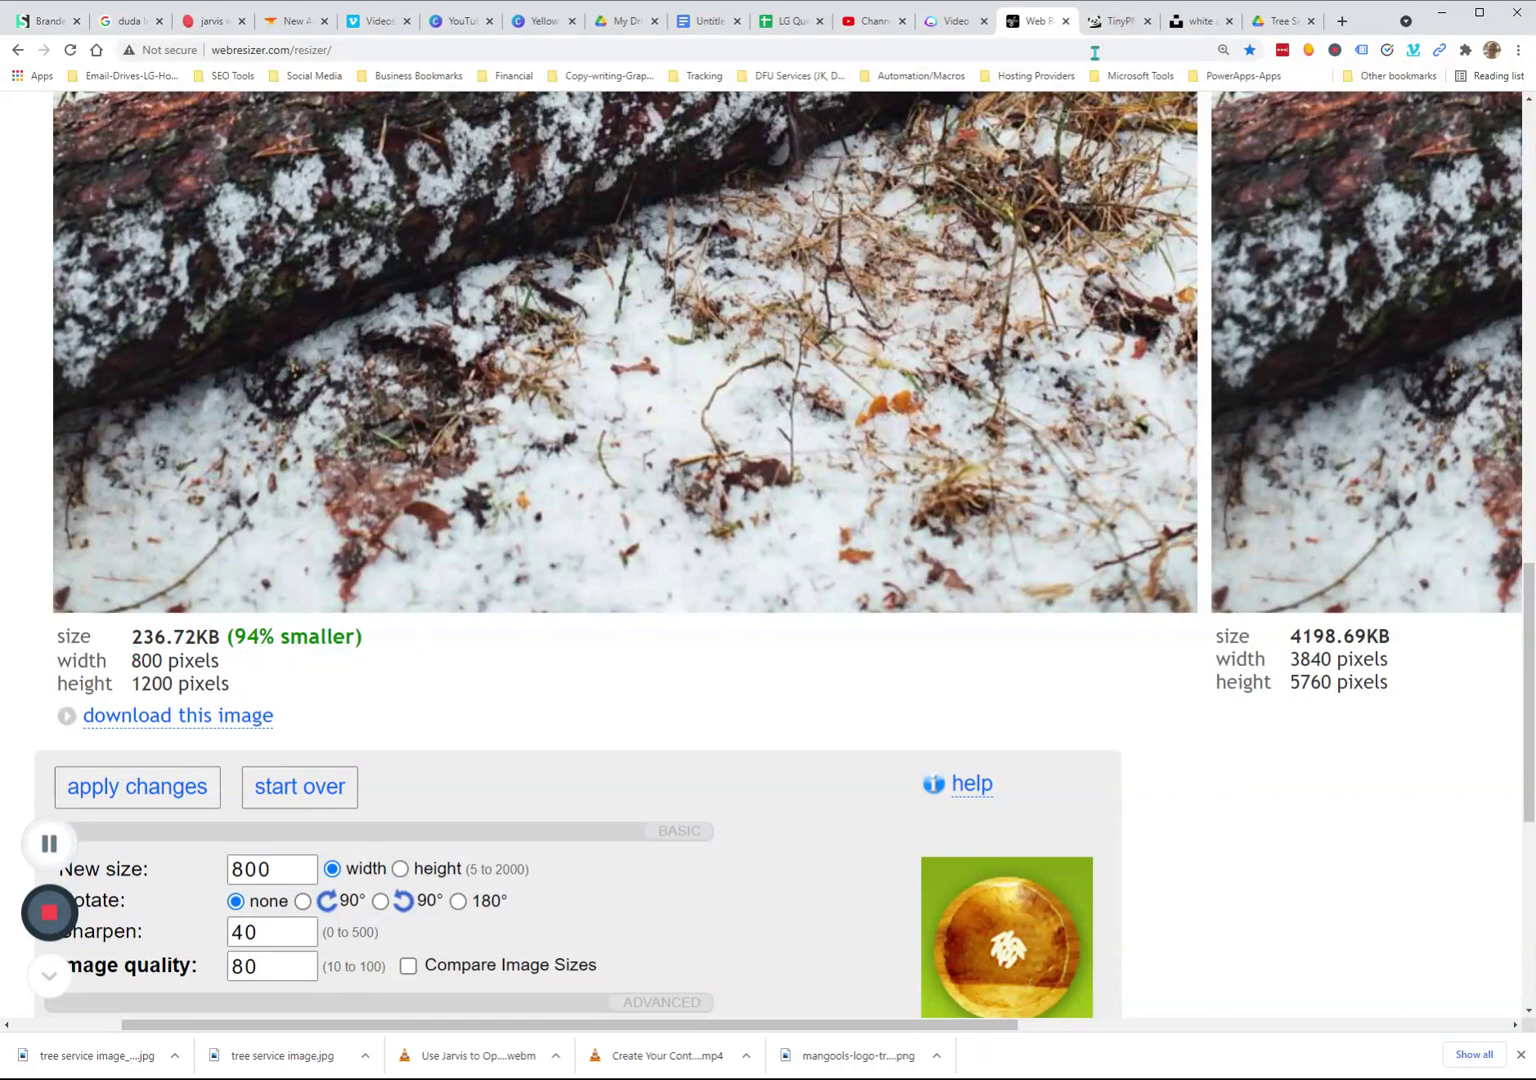
click(1116, 21)
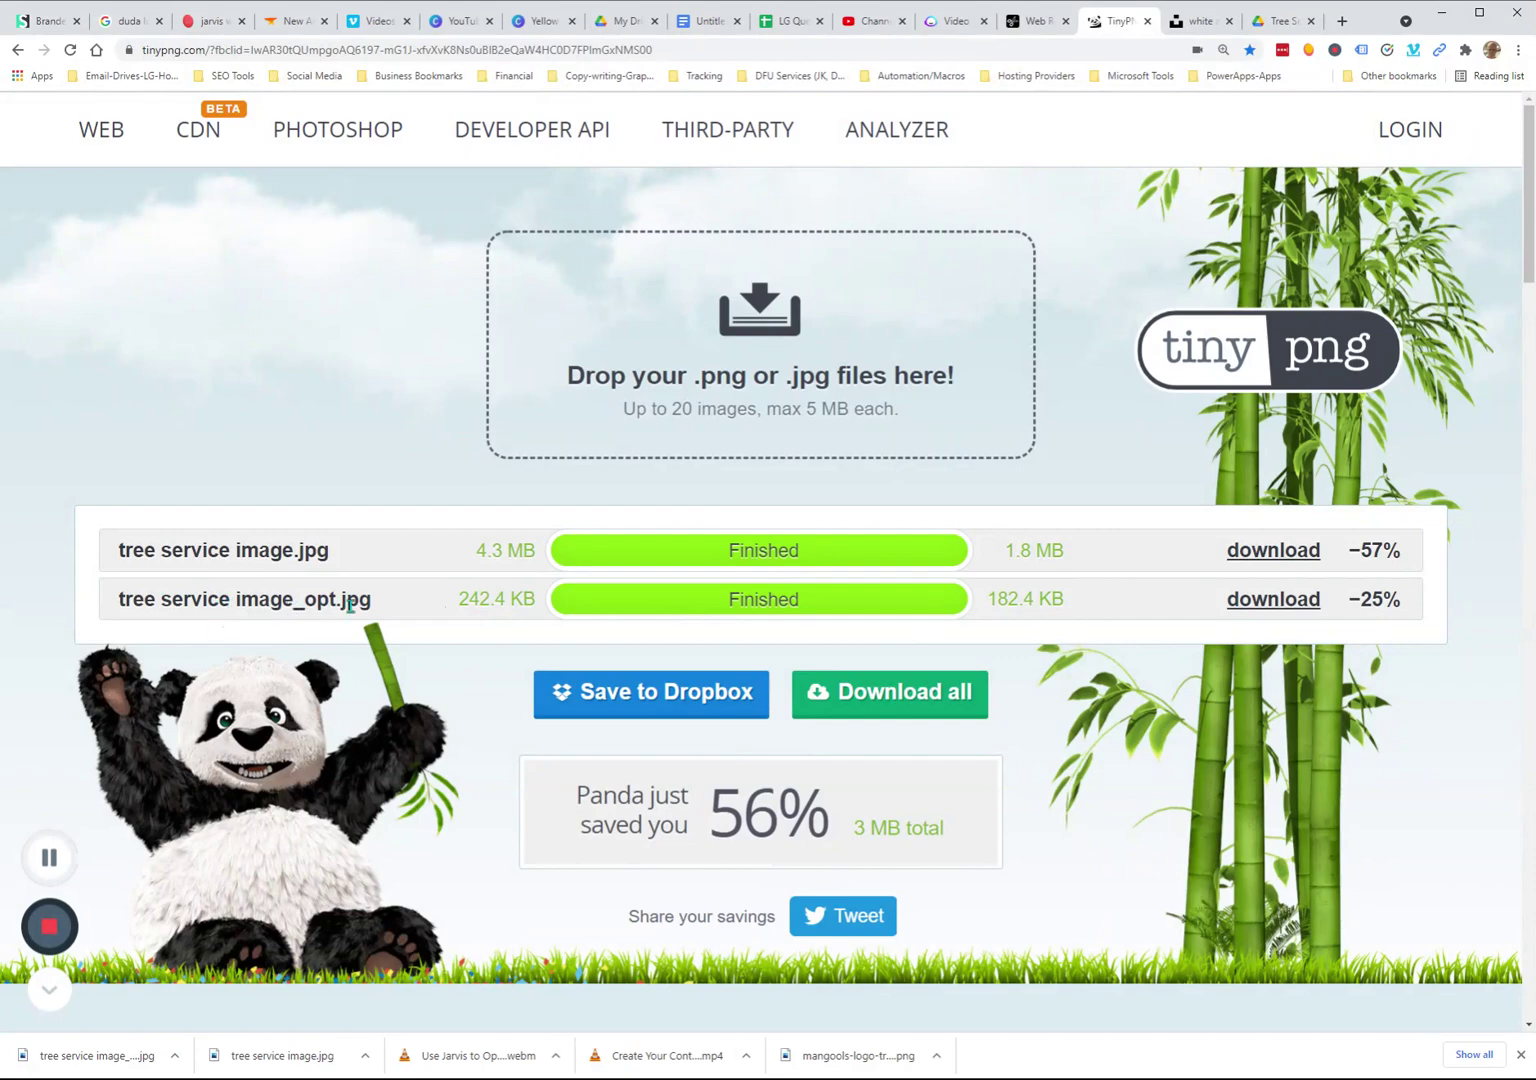
click(1040, 20)
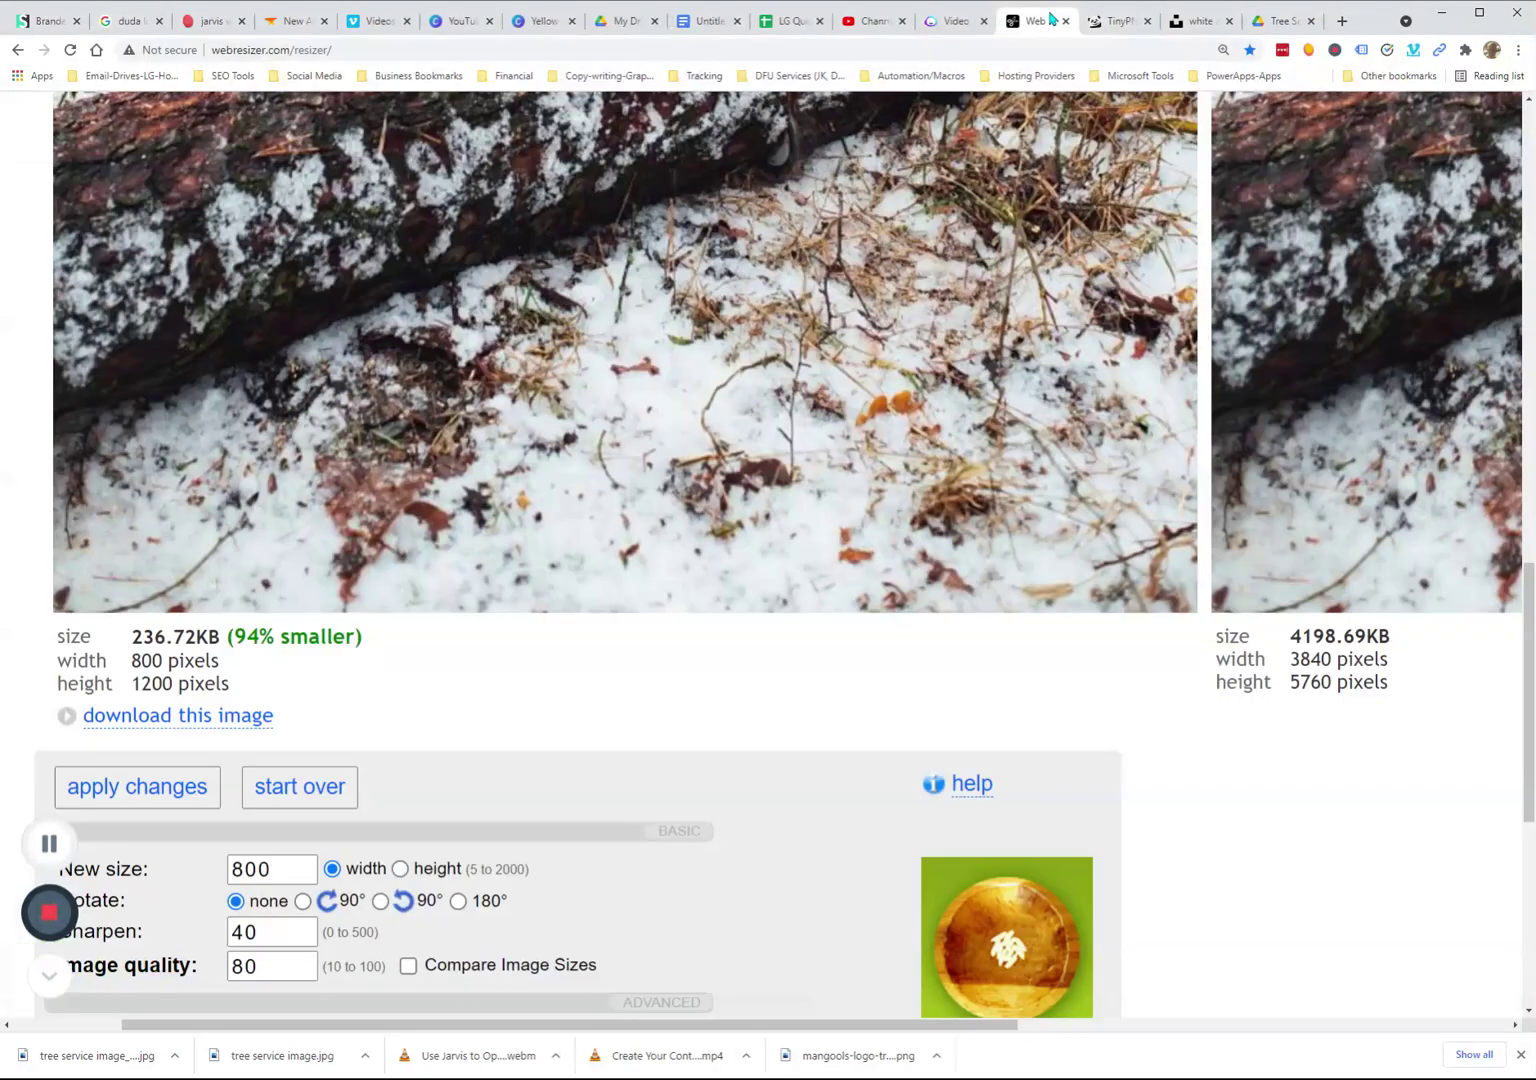
scroll(855, 468, up, 6)
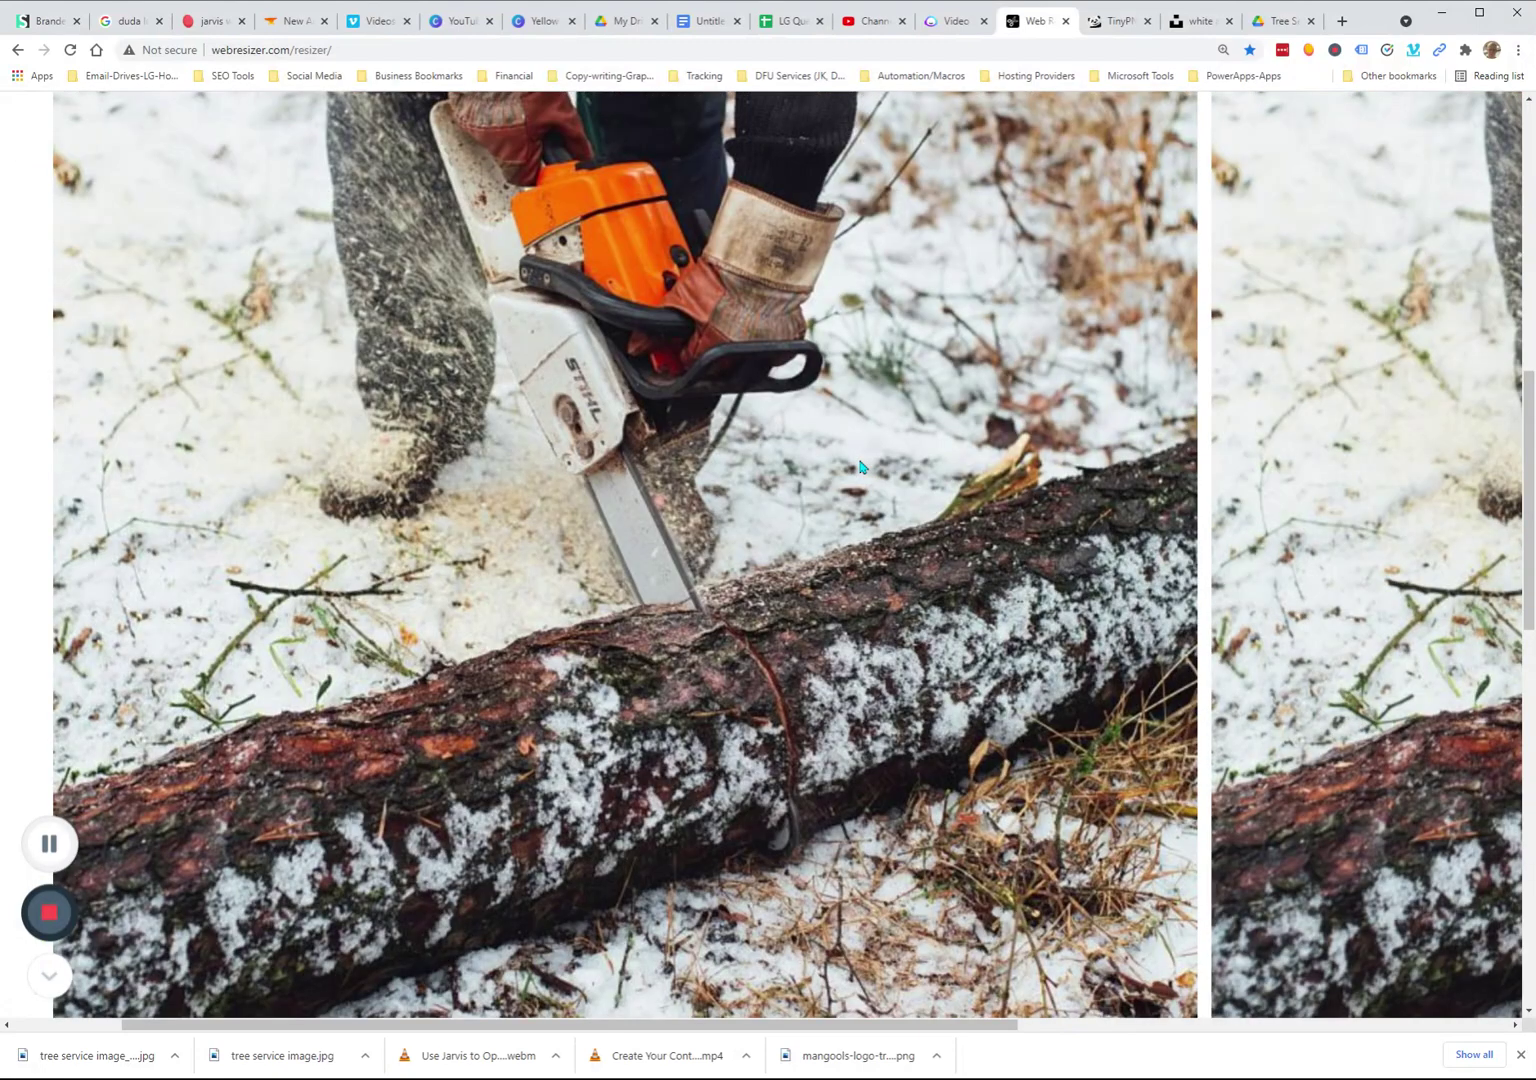
scroll(860, 467, down, 5)
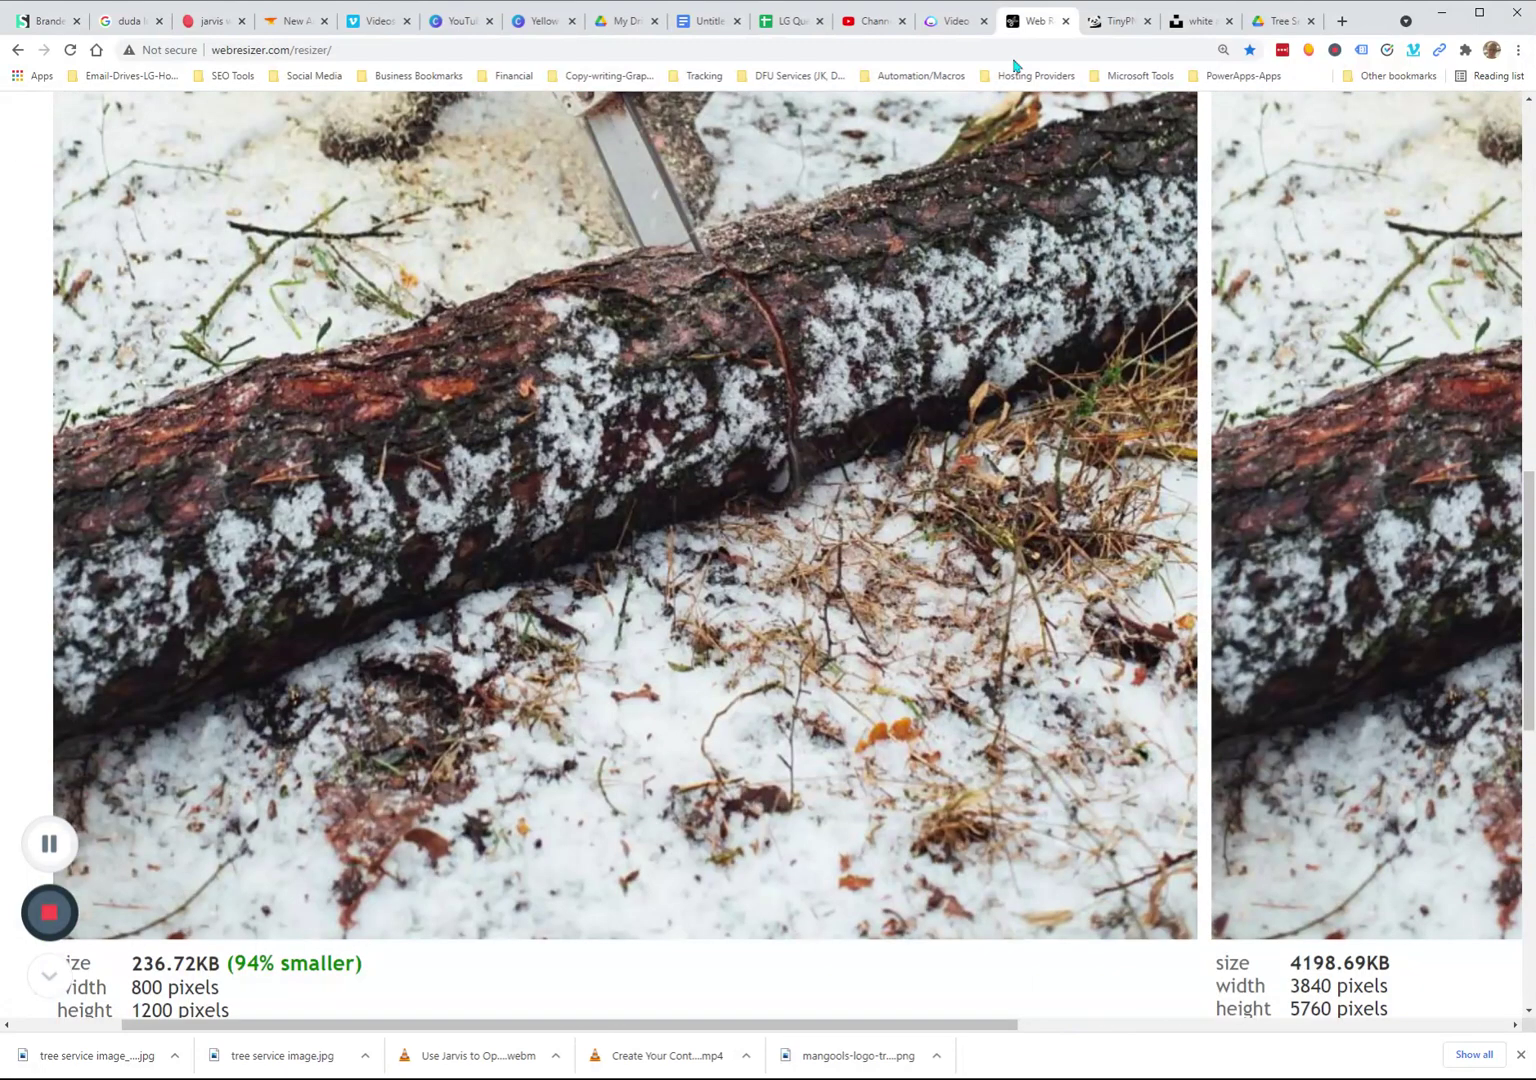
click(1113, 20)
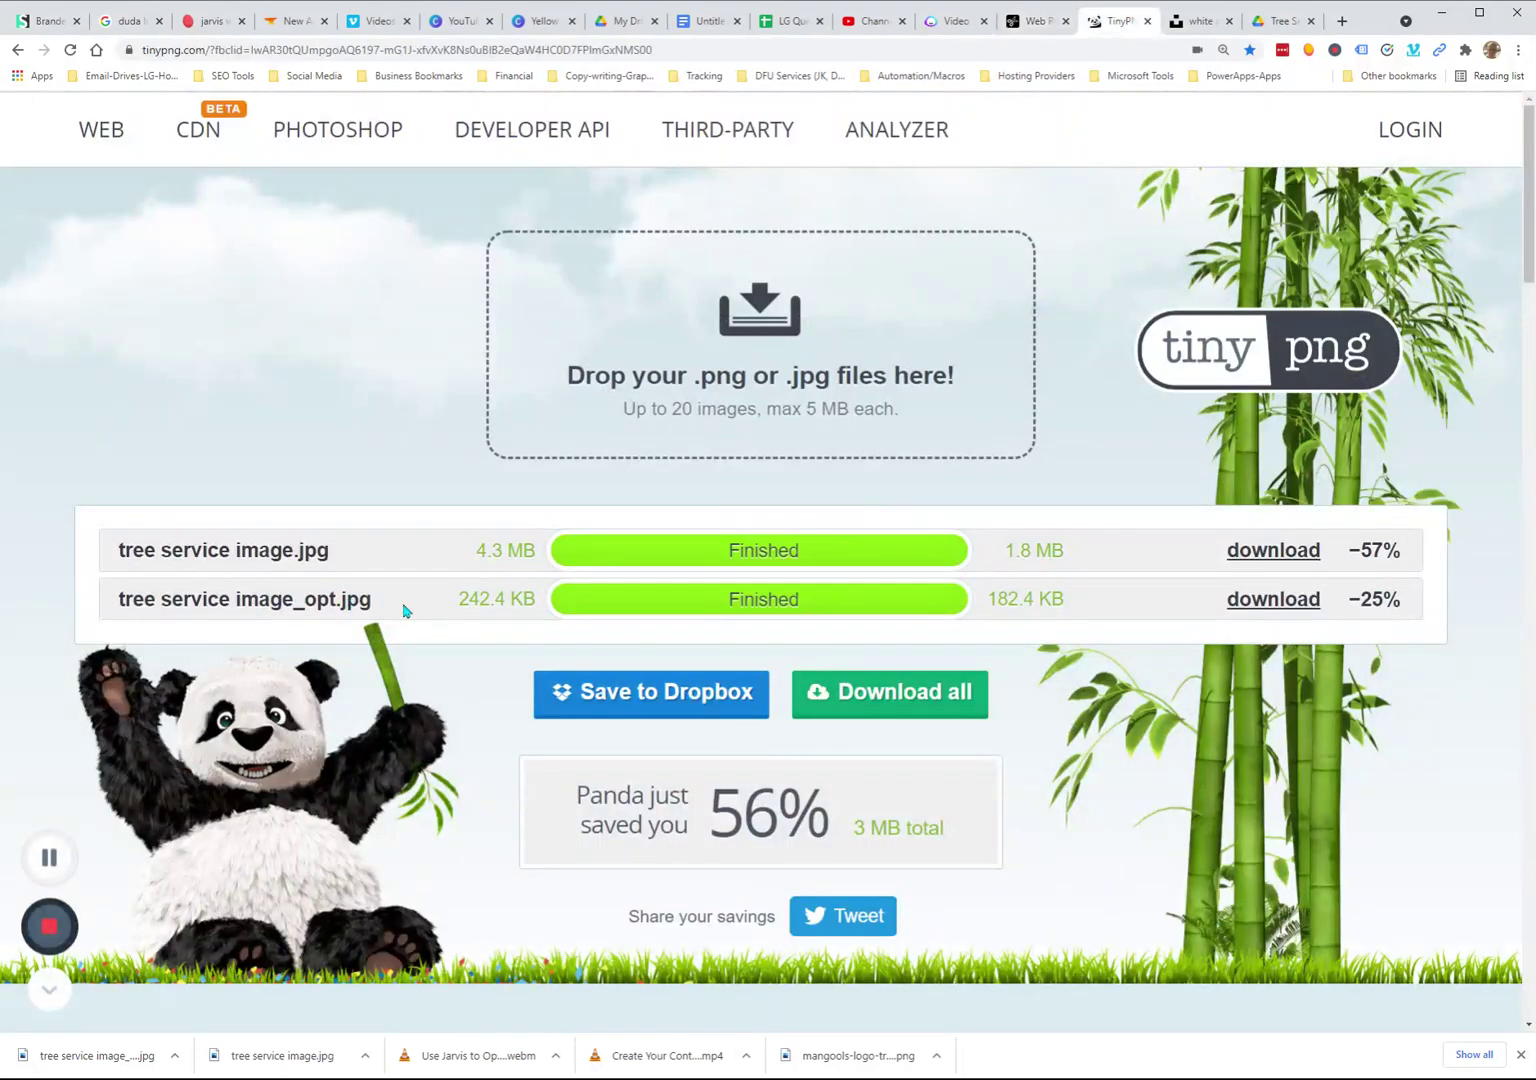
Step: Download the compressed tree service image_opt.jpg from TinyPNG and save it
click(1028, 21)
click(1115, 21)
click(1258, 605)
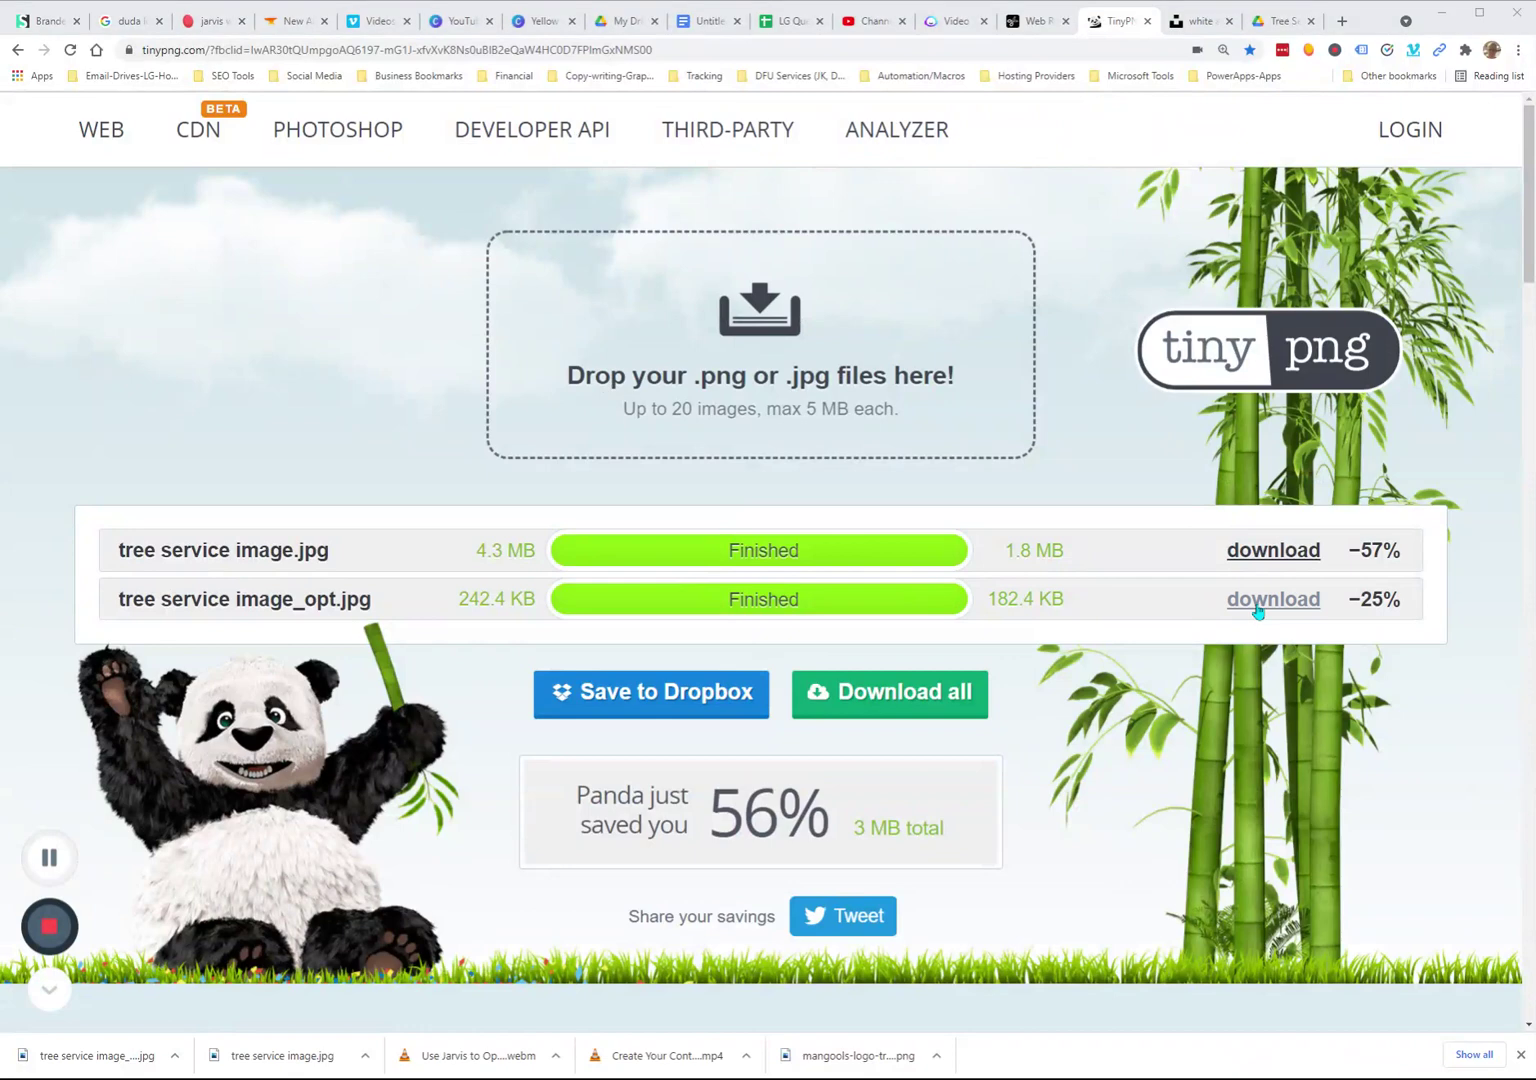
key(Return)
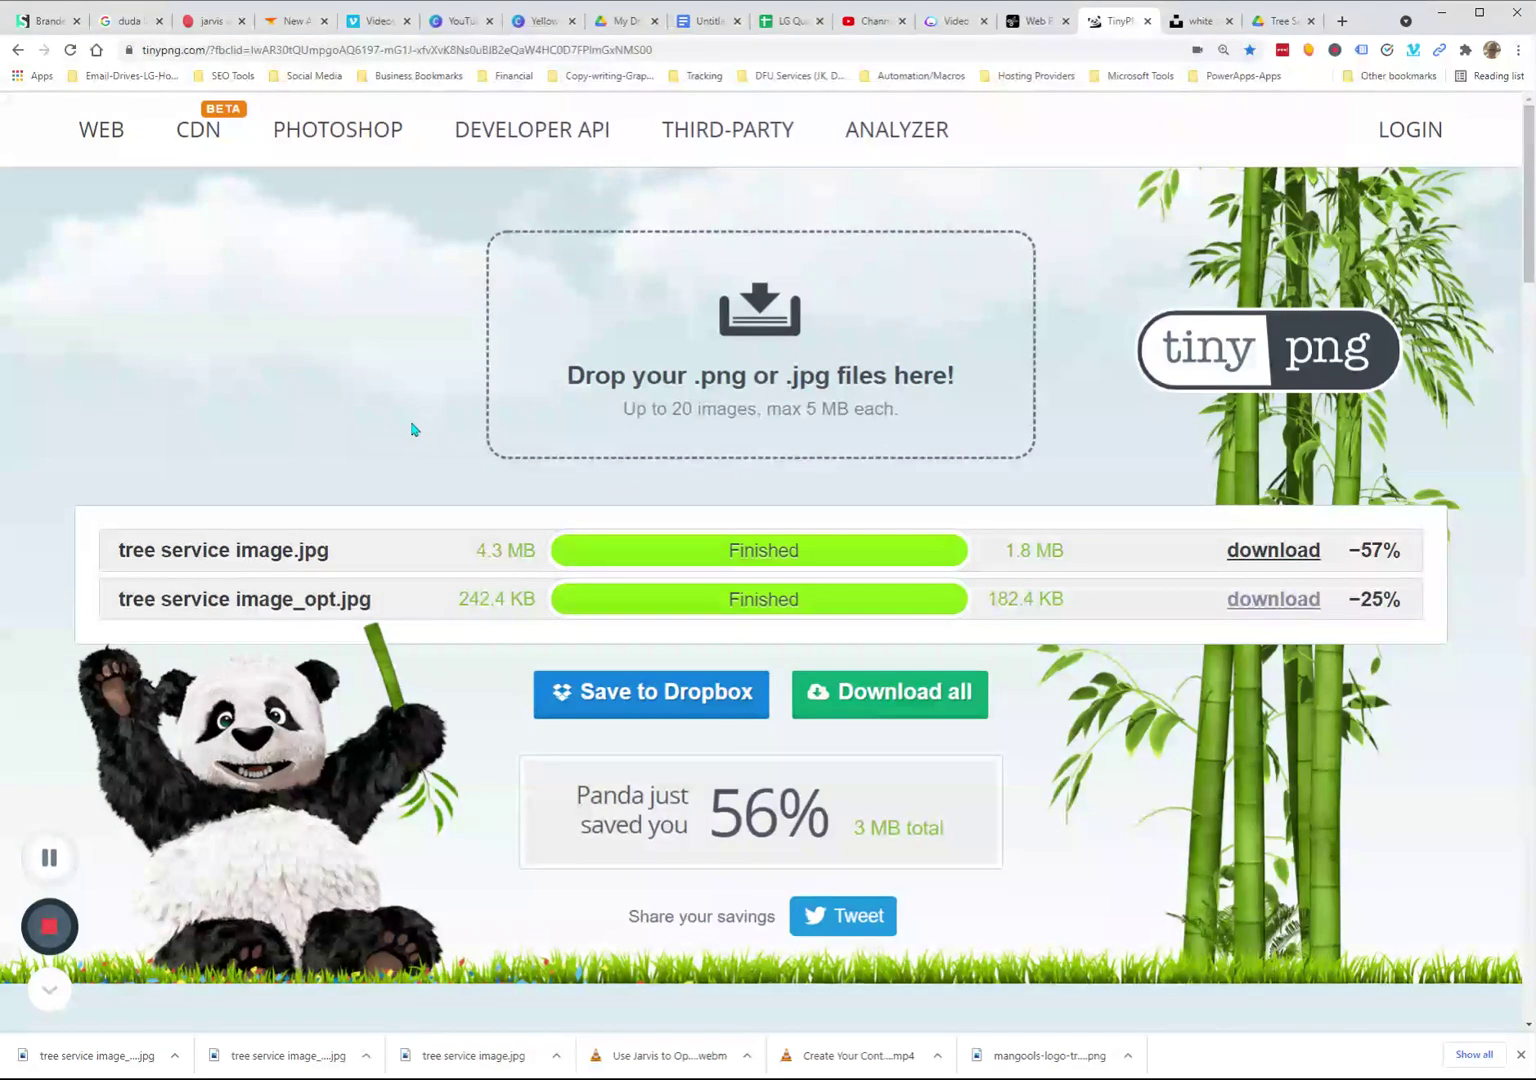
click(1031, 15)
click(1117, 24)
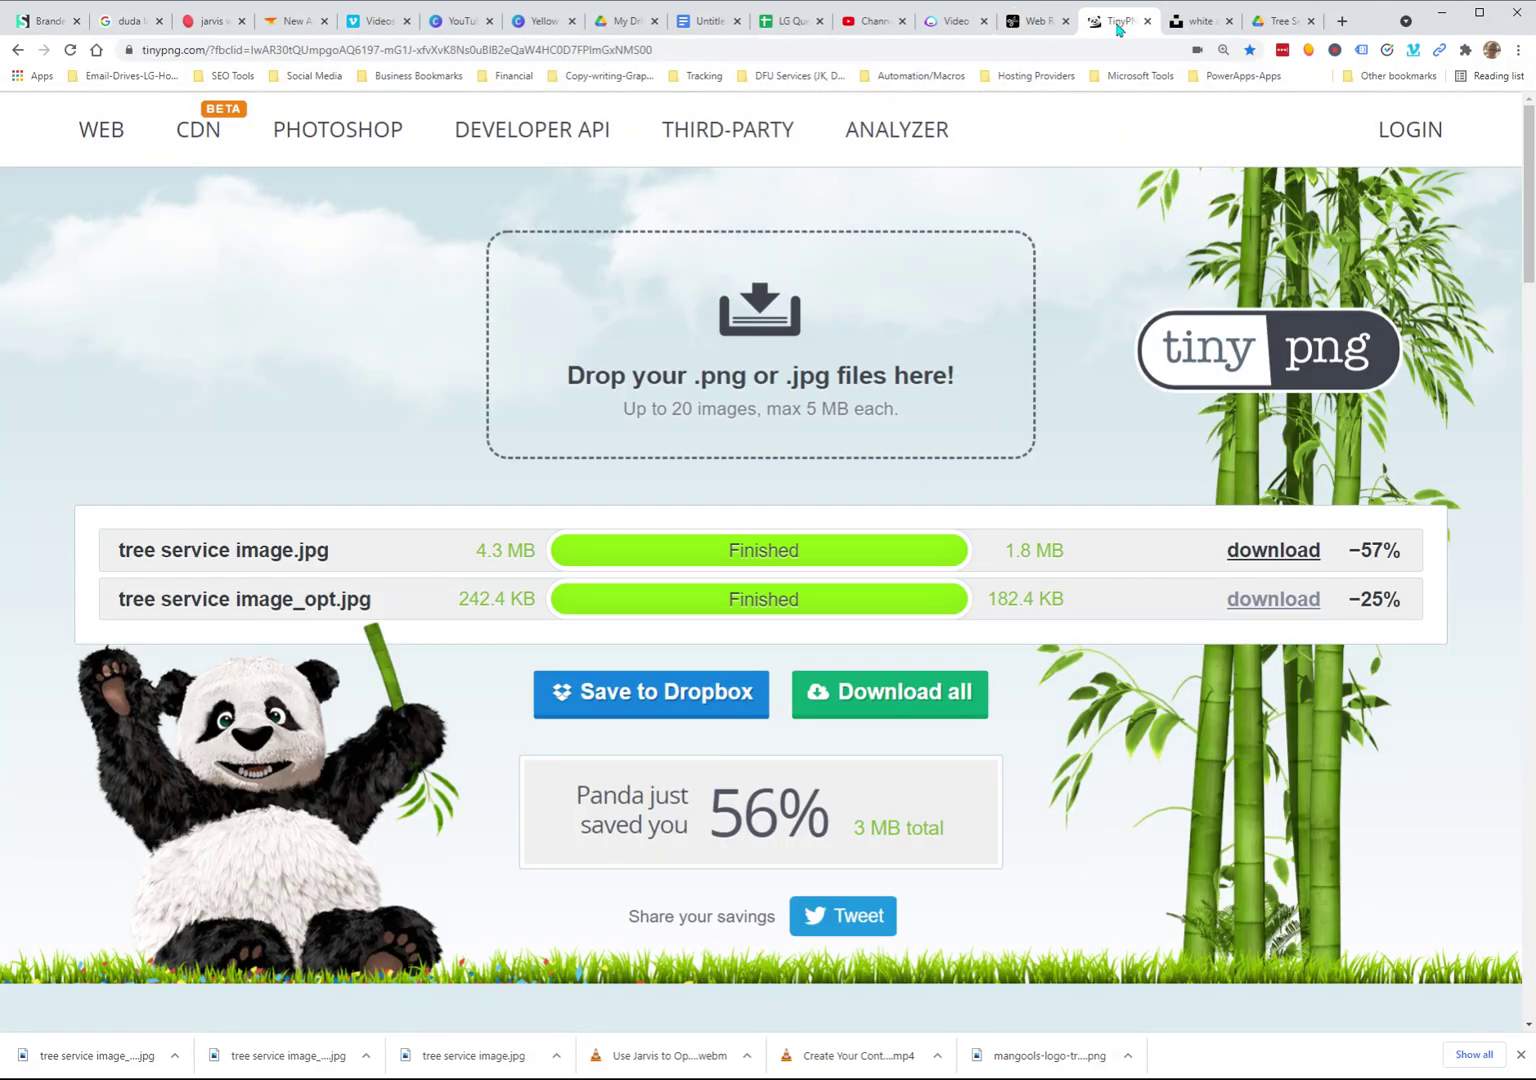